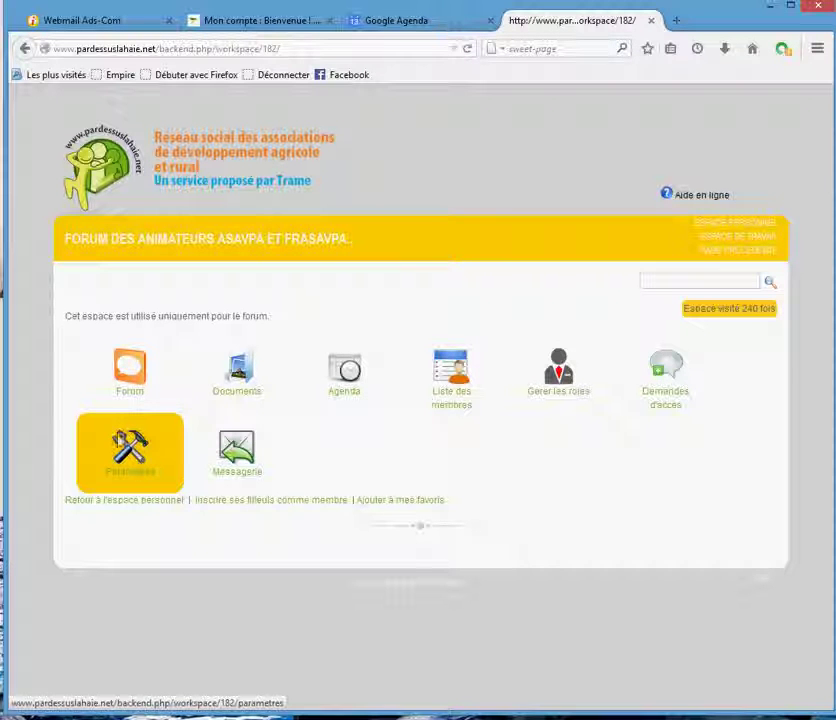
Review the workspace's editable information, including title, description, keywords and activation options, and return to the workspace without saving
left_click(131, 452)
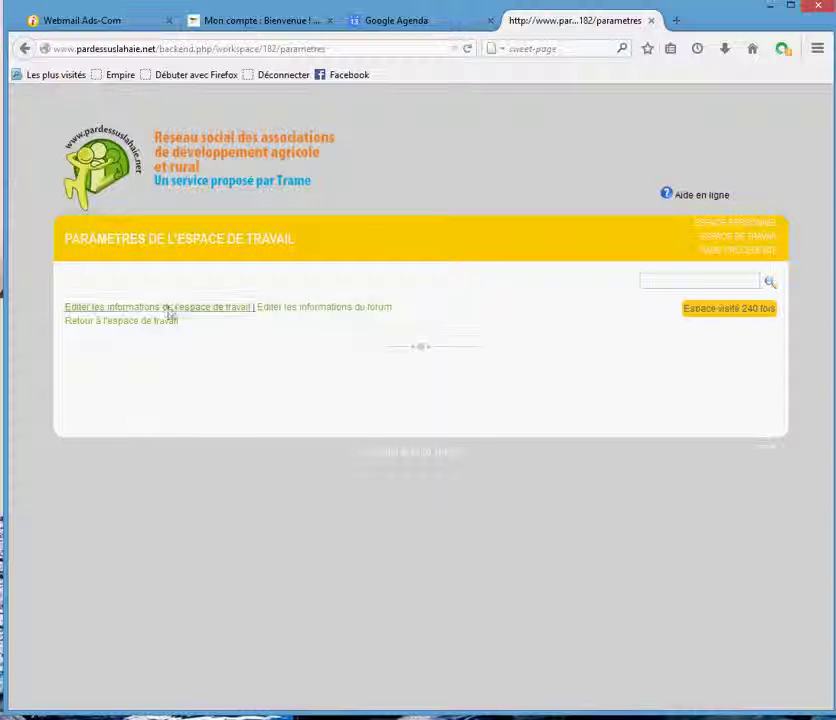
left_click(166, 310)
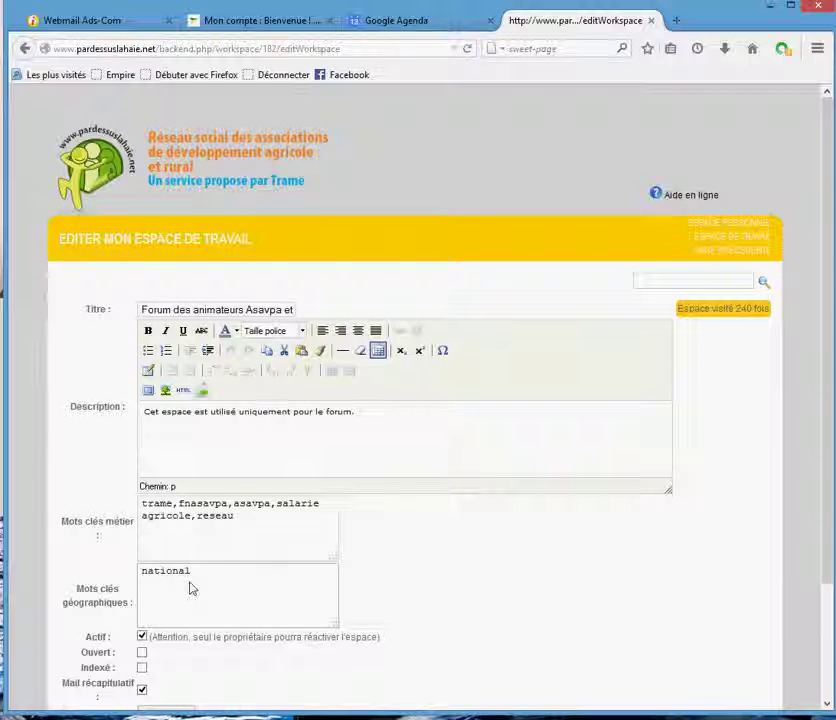
scroll(192, 589, "down", 2)
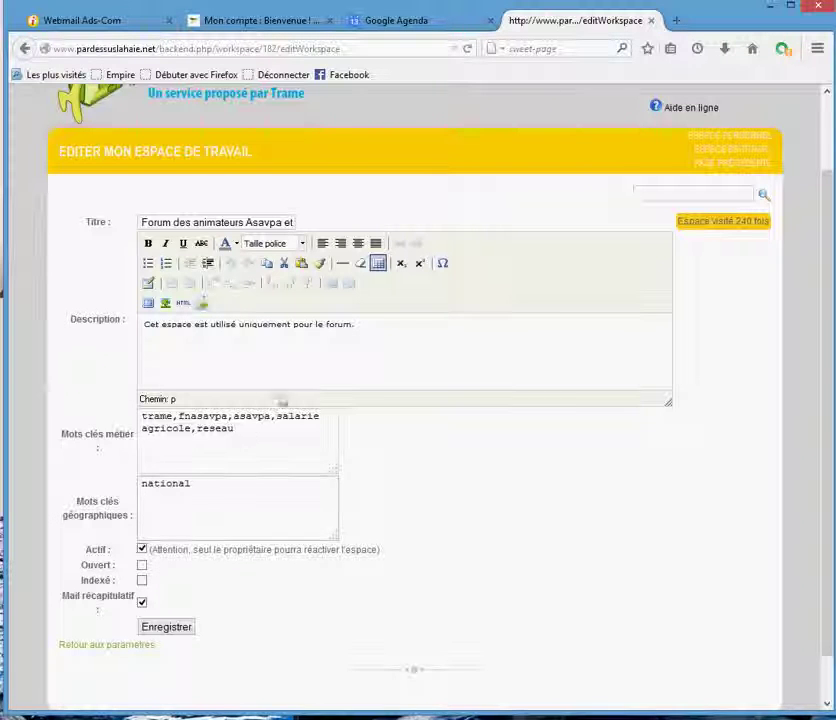
left_click(131, 647)
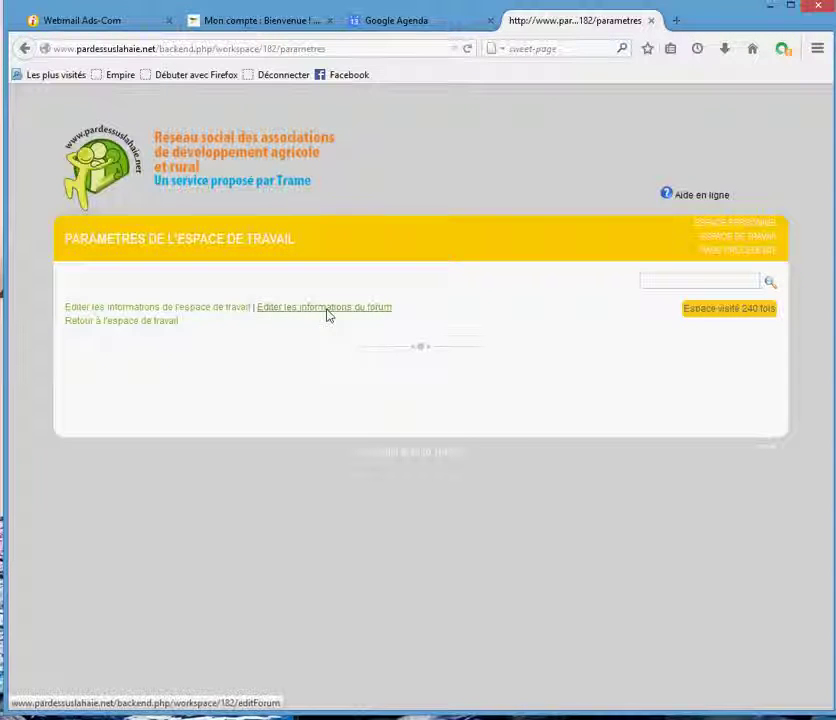
left_click(164, 322)
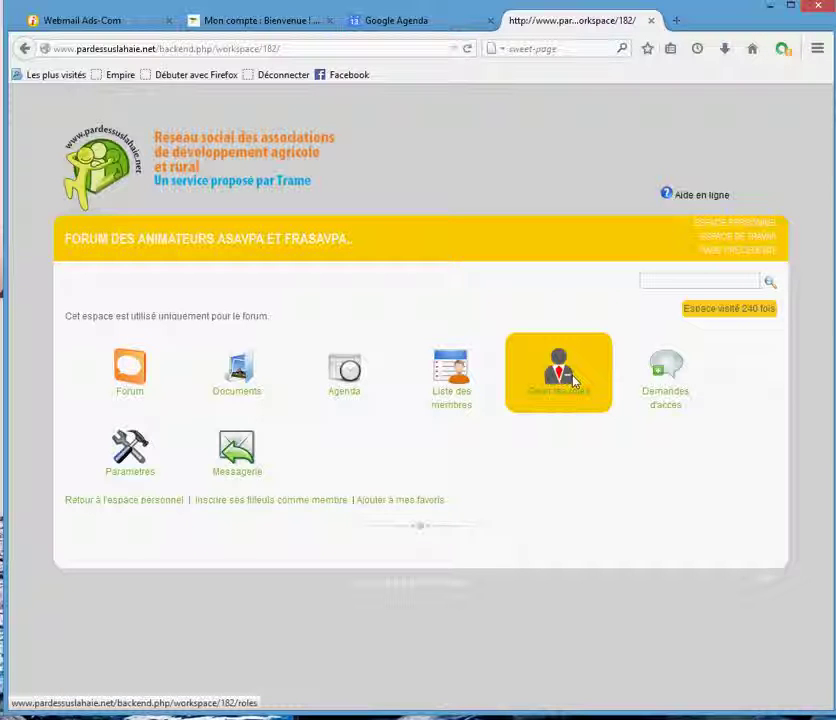
Find a person by surname in the role management and save them as a Membre of the workspace
left_click(574, 378)
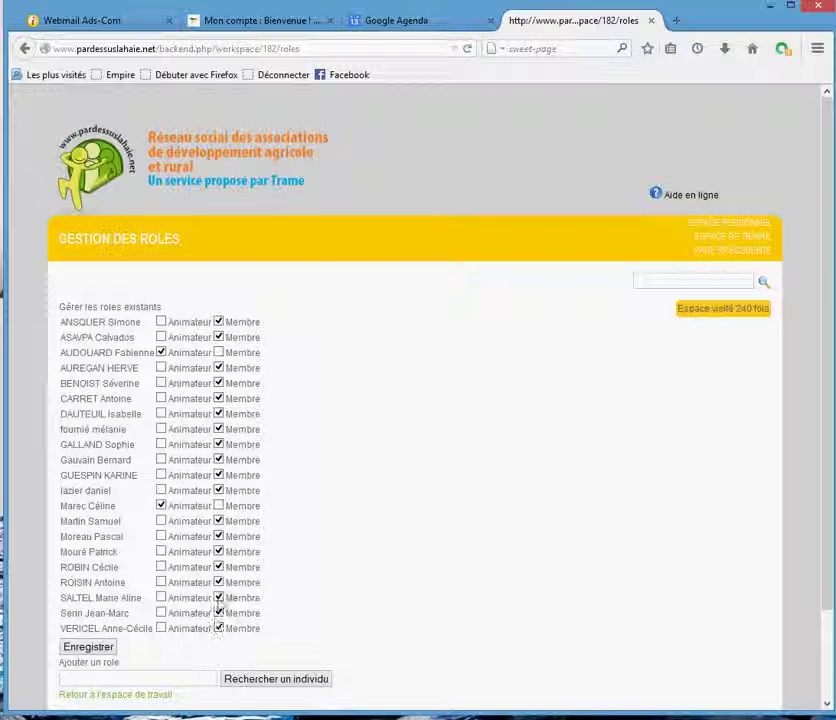
scroll(218, 615, "down", 3)
left_click(201, 593)
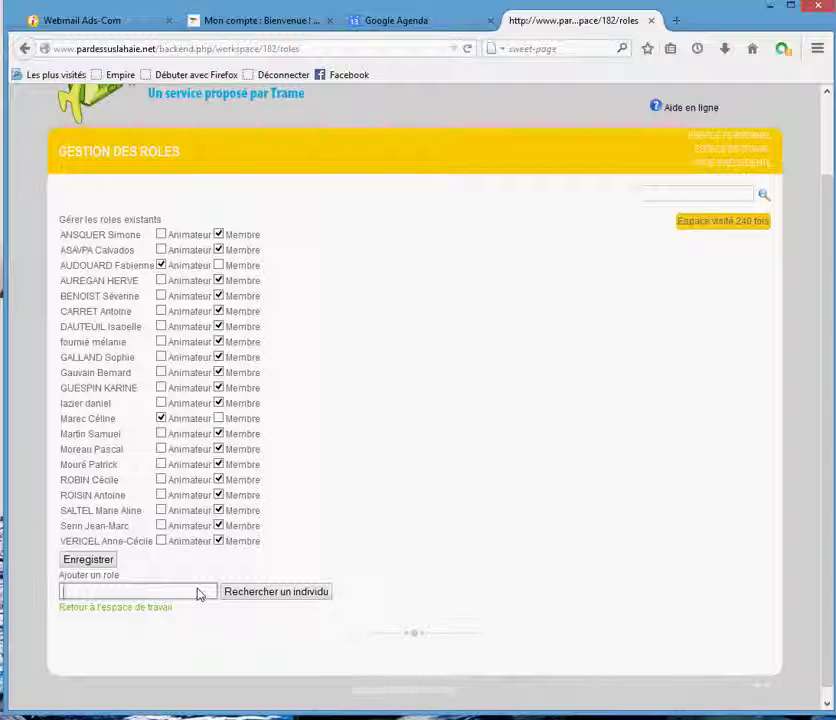
type("leschiera")
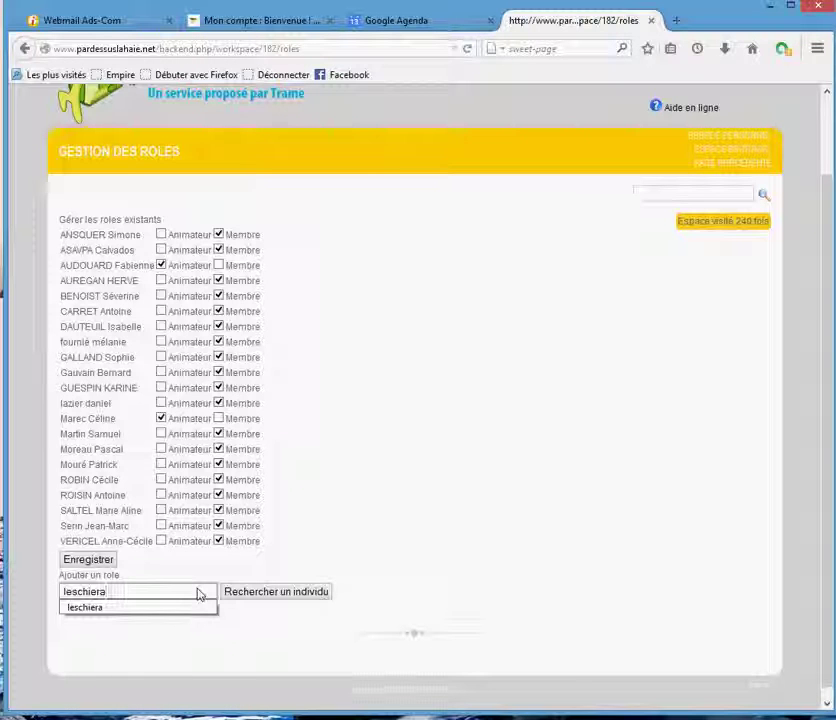
left_click(244, 597)
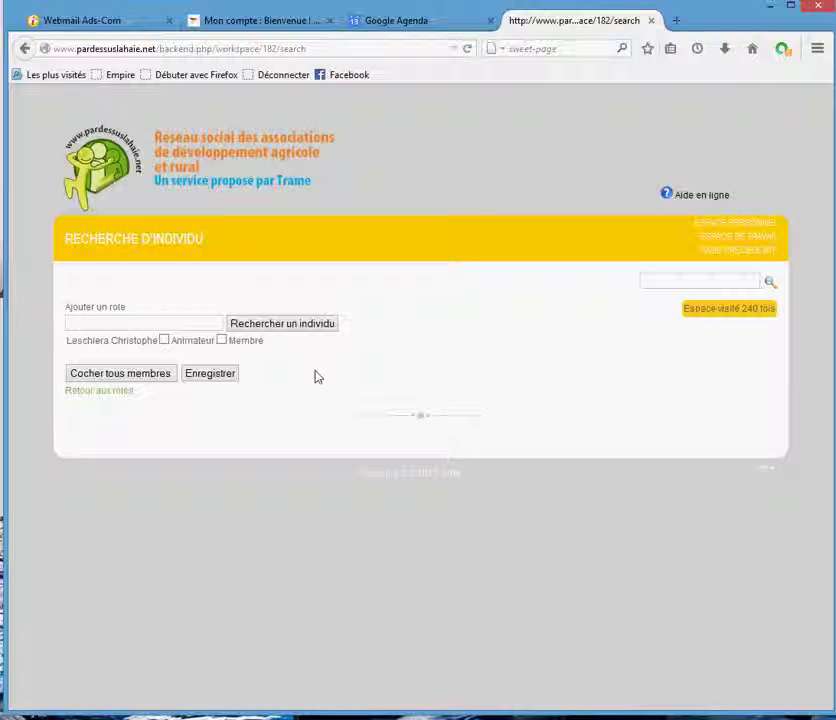
left_click(221, 341)
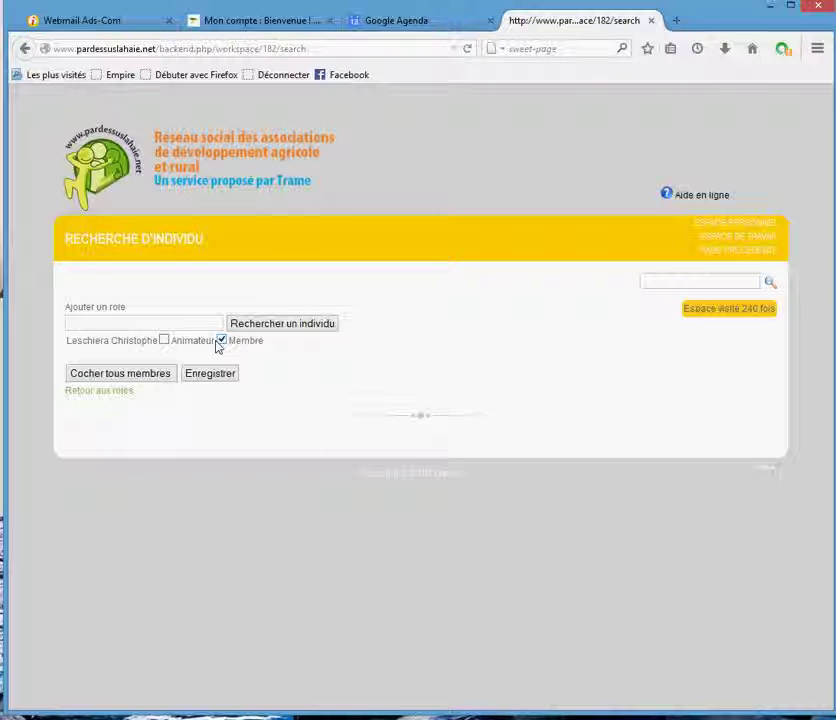
left_click(213, 374)
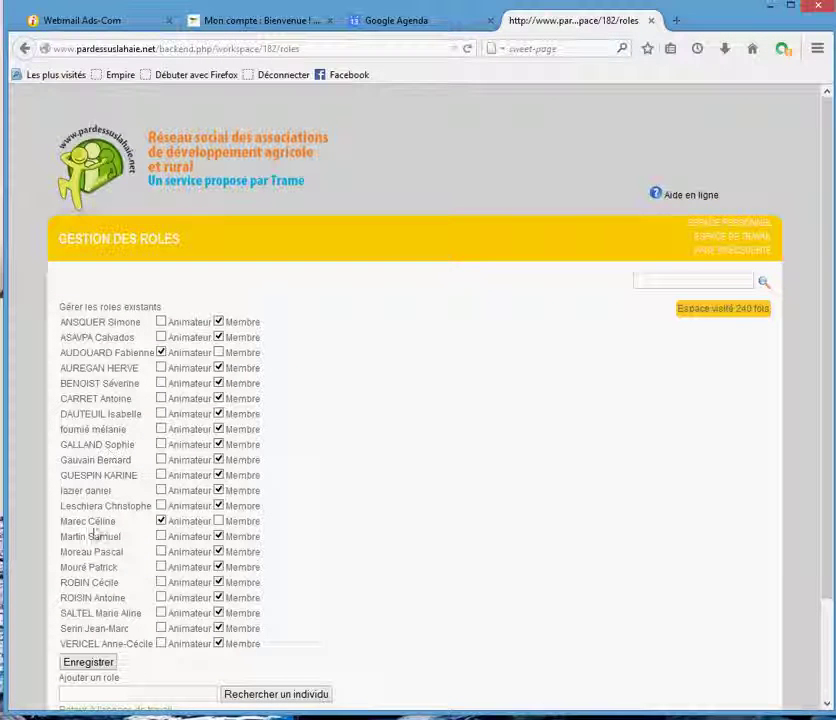
Remove the Membre role from the newly added person, save the roles, and return to the workspace
scroll(250, 506, "down", 2)
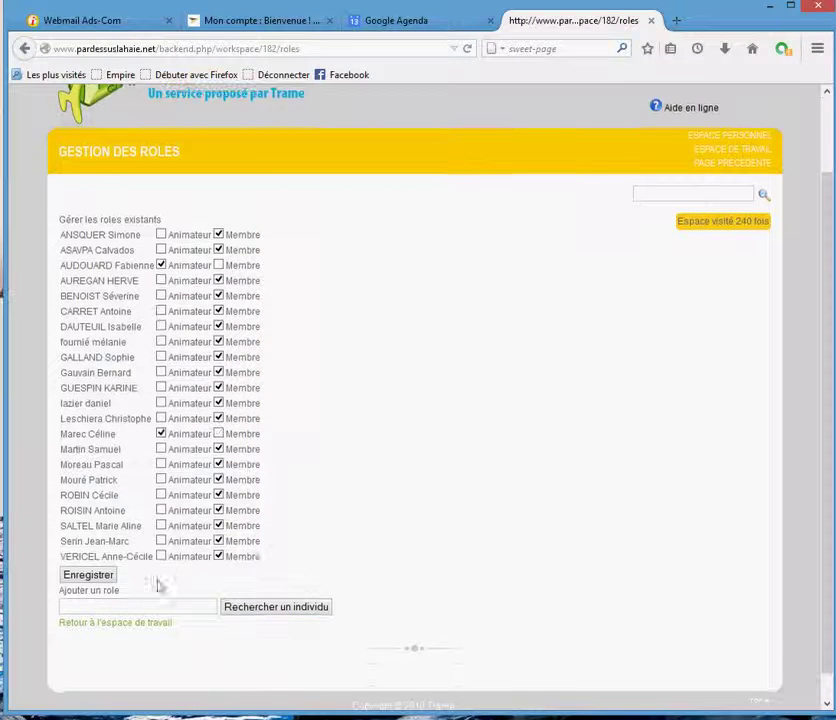
left_click(155, 607)
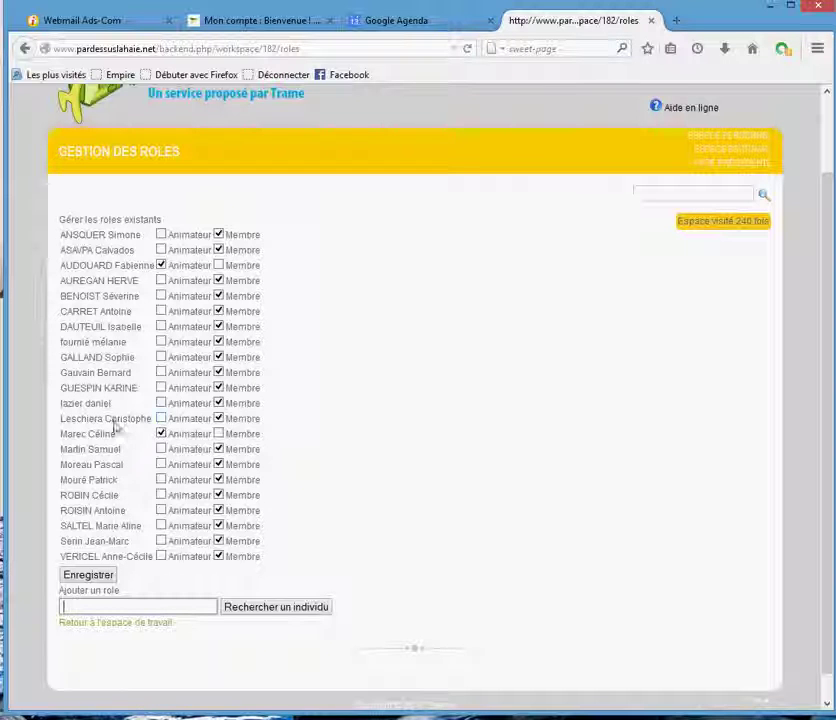
left_click(220, 419)
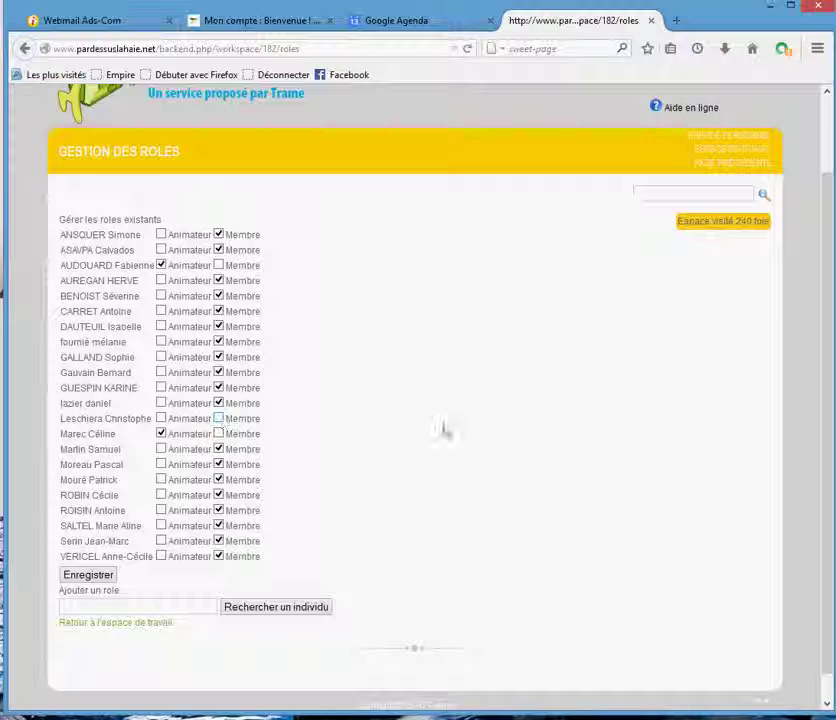
left_click(107, 576)
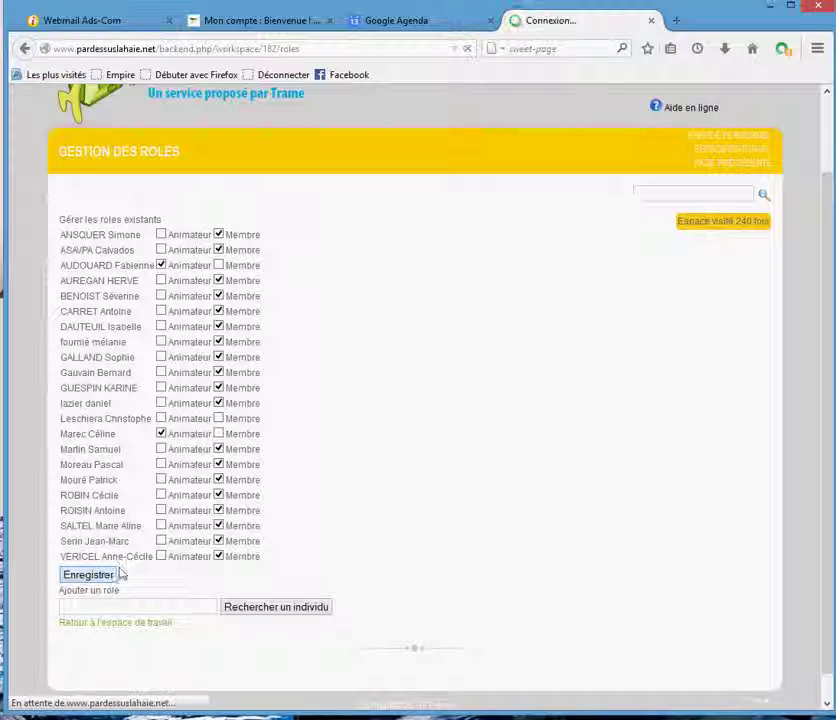
scroll(165, 545, "down", 2)
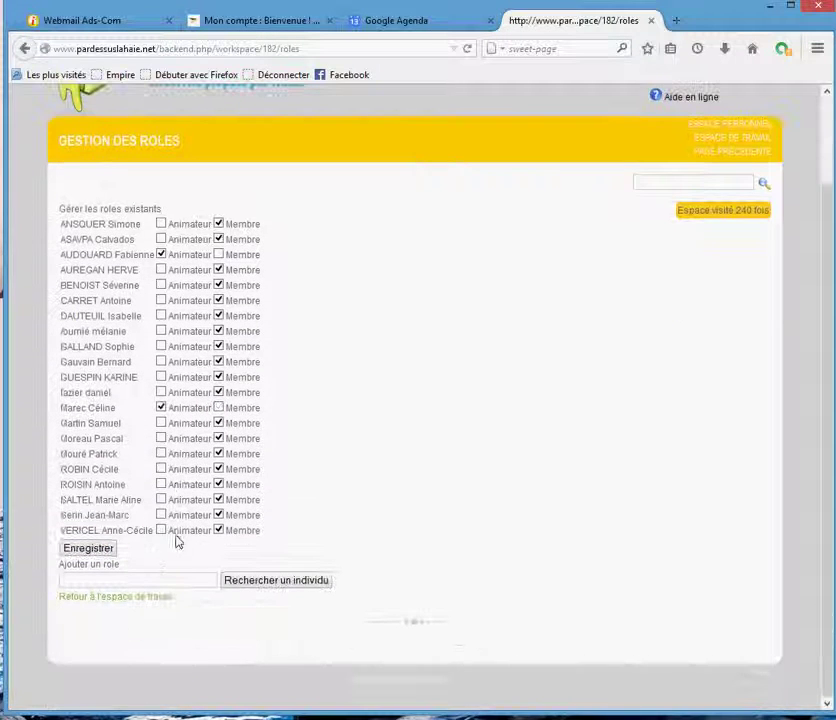
left_click(152, 598)
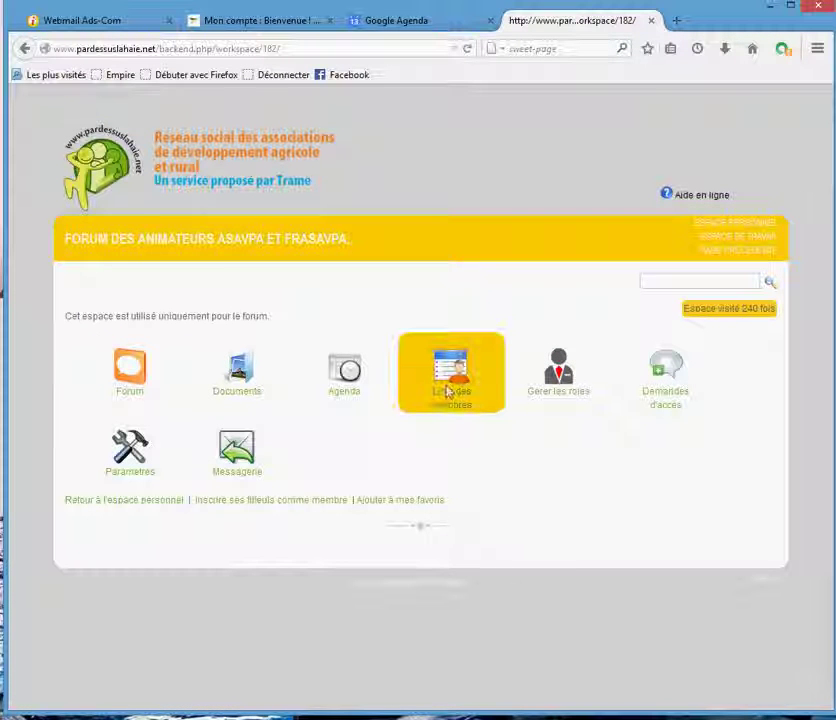
Look through the workspace's member list, view the third member's personal page down to its message form, and return to the list
left_click(448, 388)
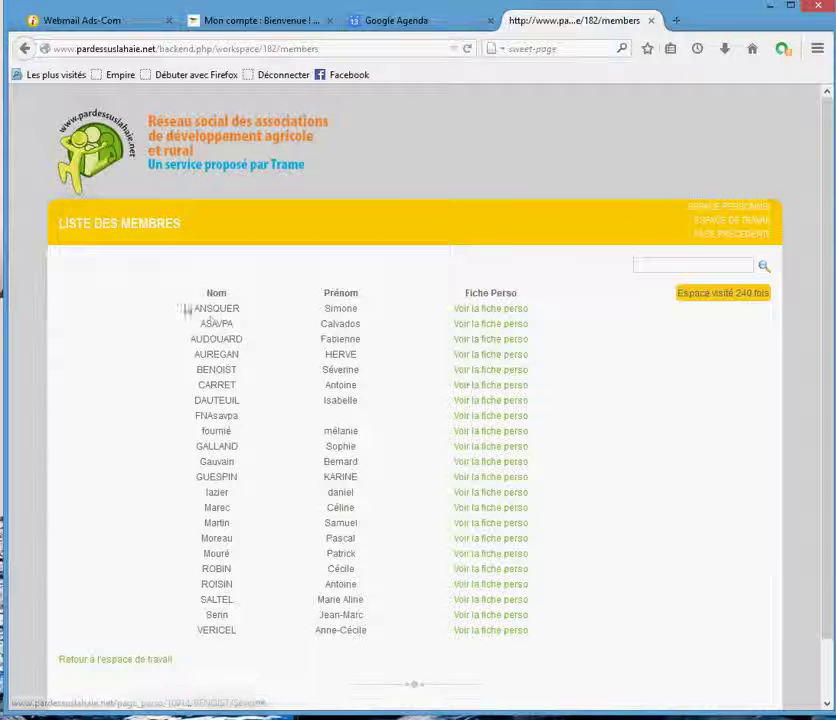
left_click(465, 347)
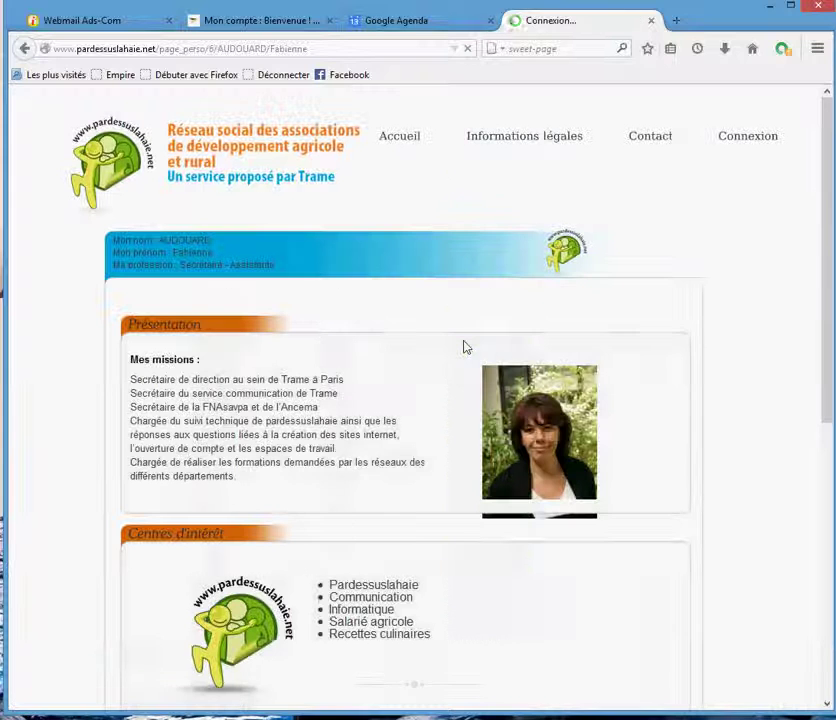
scroll(463, 347, "down", 5)
scroll(464, 351, "up", 5)
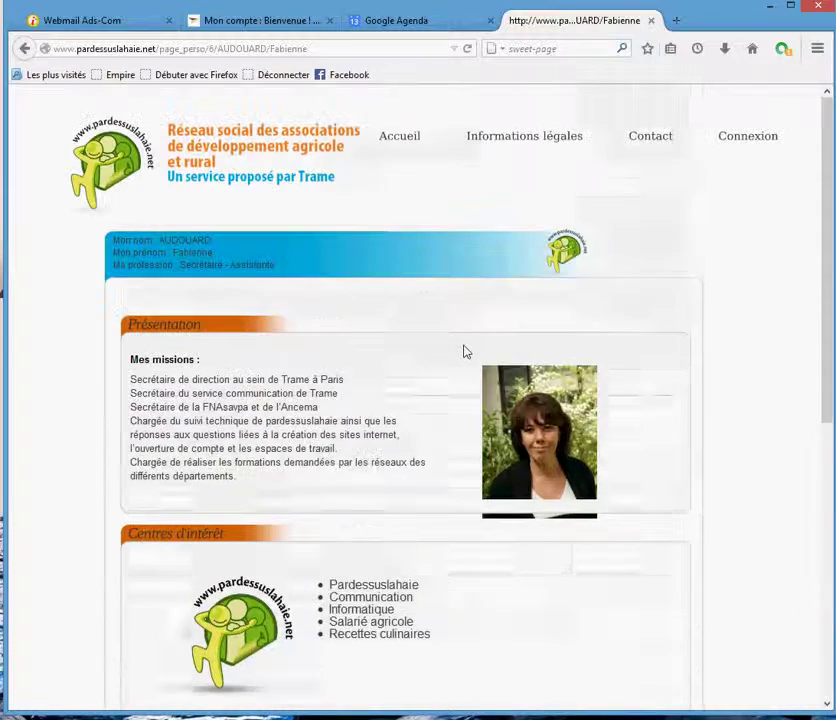
scroll(464, 350, "down", 5)
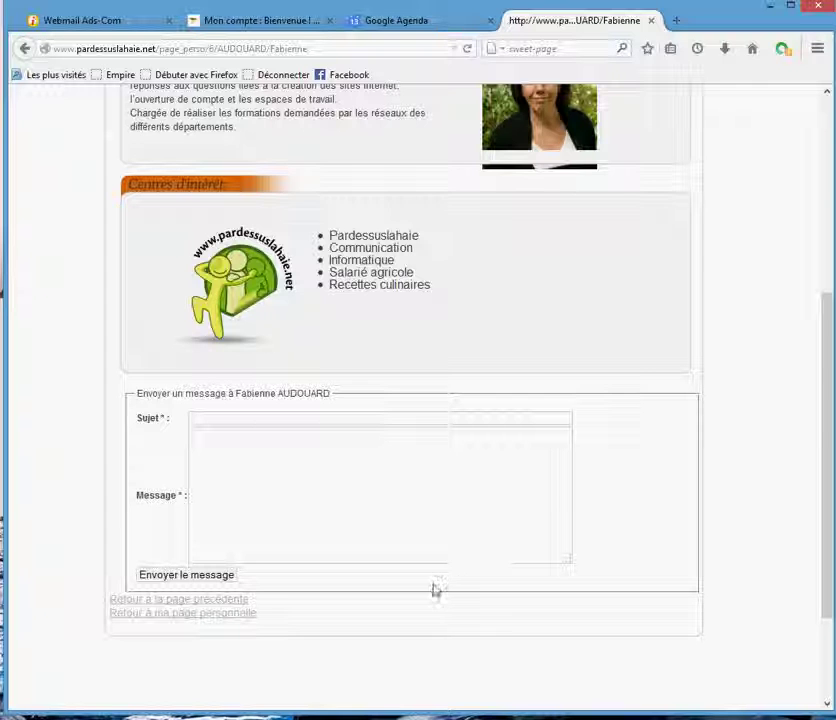
left_click(236, 600)
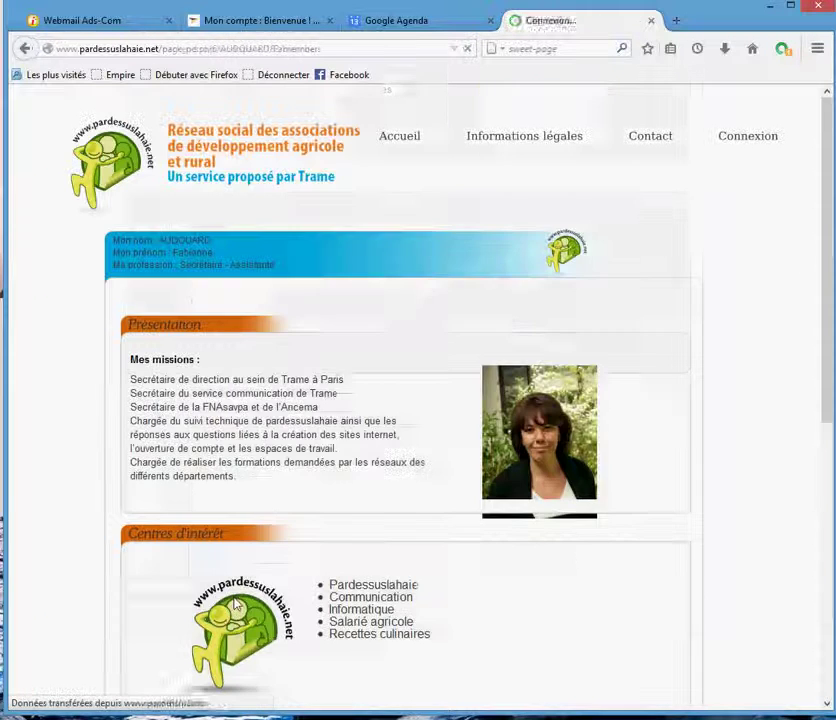
scroll(235, 603, "down", 1)
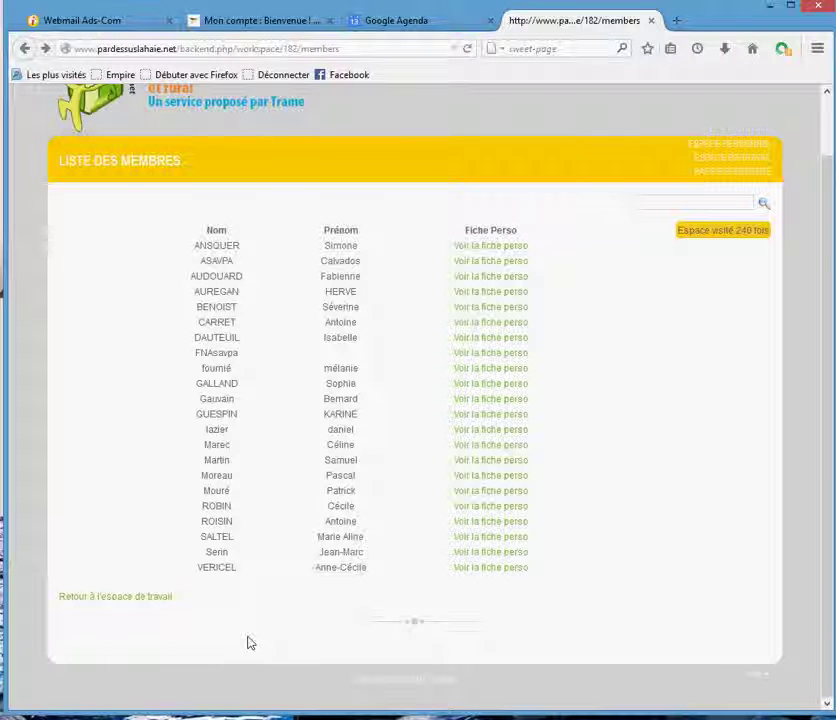
Check the workspace's pending access requests and return to the workspace home
left_click(145, 603)
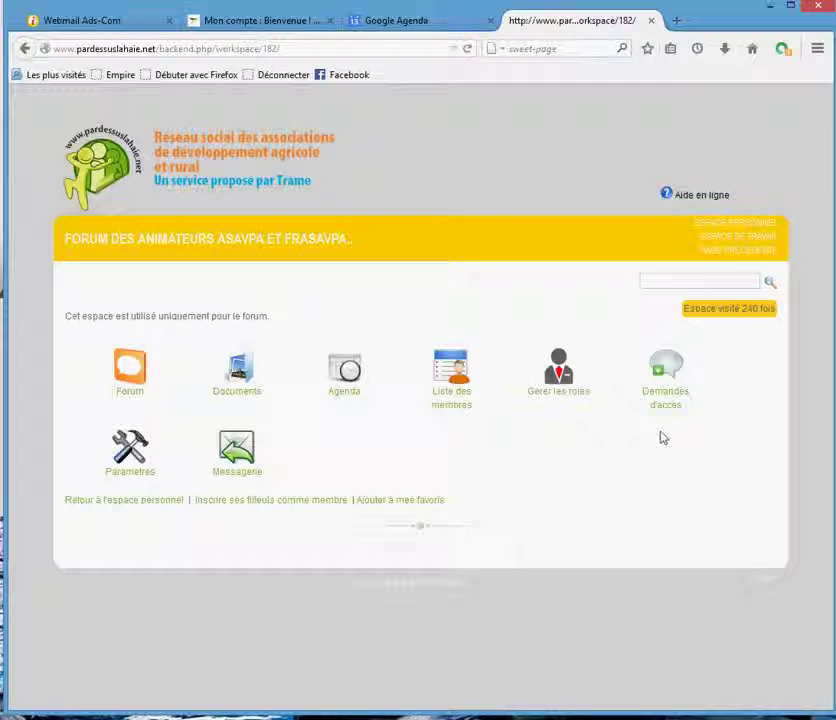
left_click(662, 362)
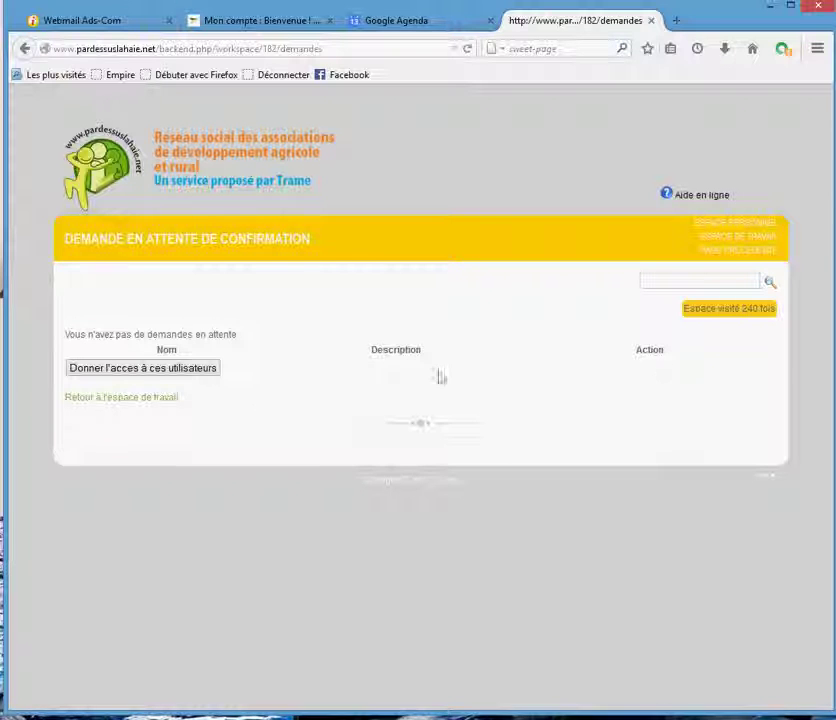
left_click(166, 397)
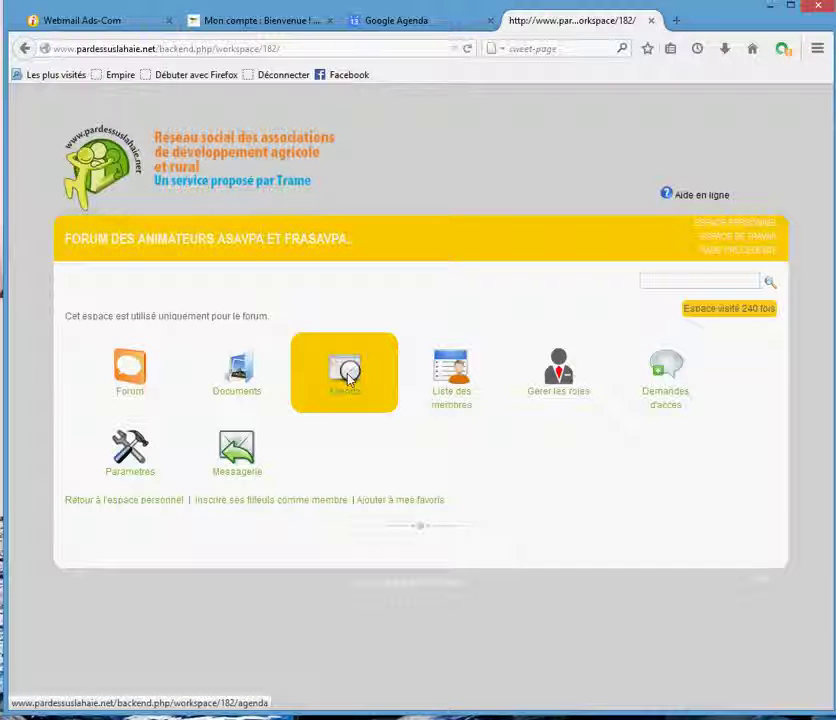
Display the workspace's documents and look through the full list with all categories shown
left_click(236, 385)
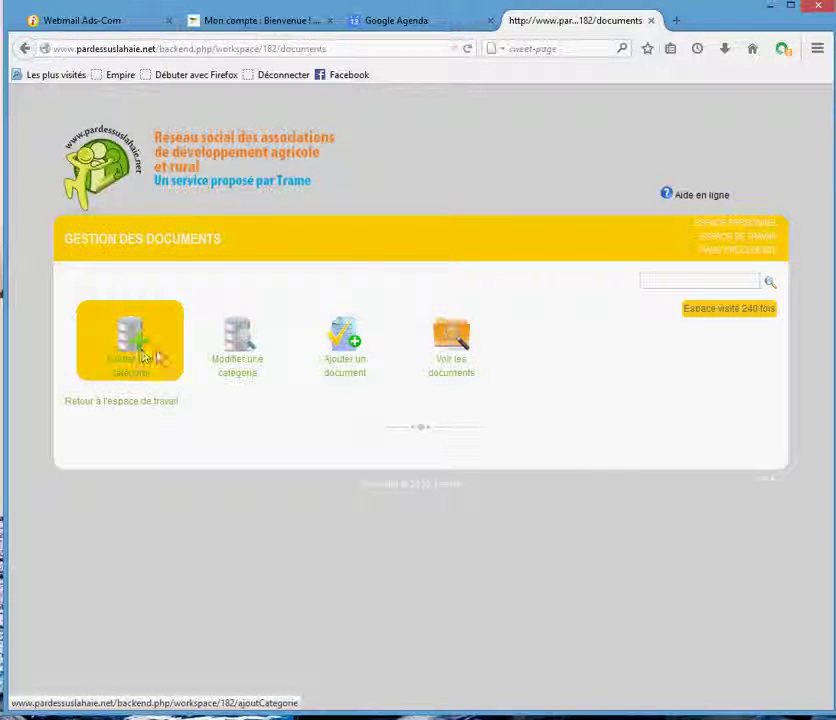
left_click(463, 346)
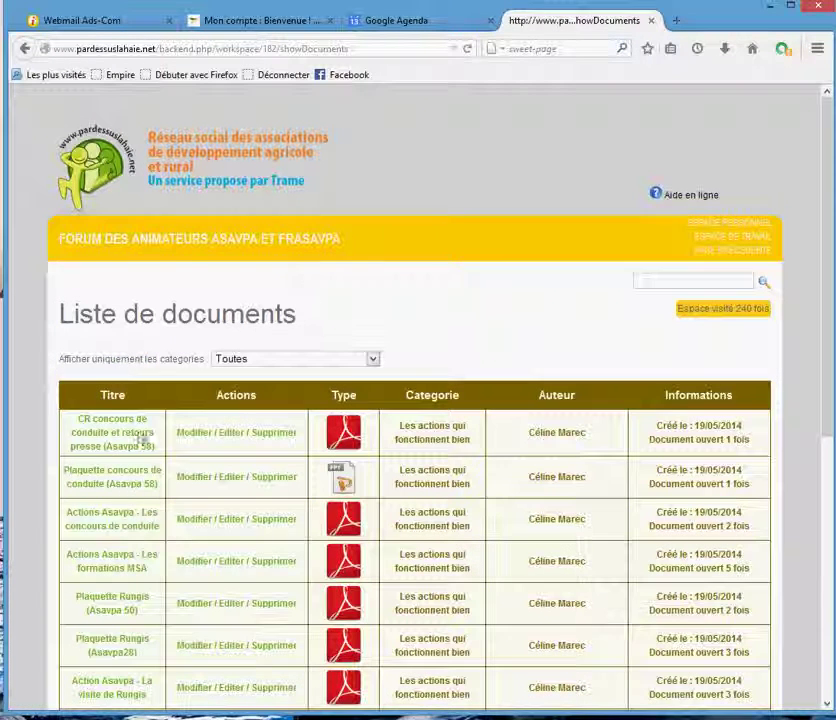
scroll(143, 458, "down", 3)
scroll(143, 458, "down", 2)
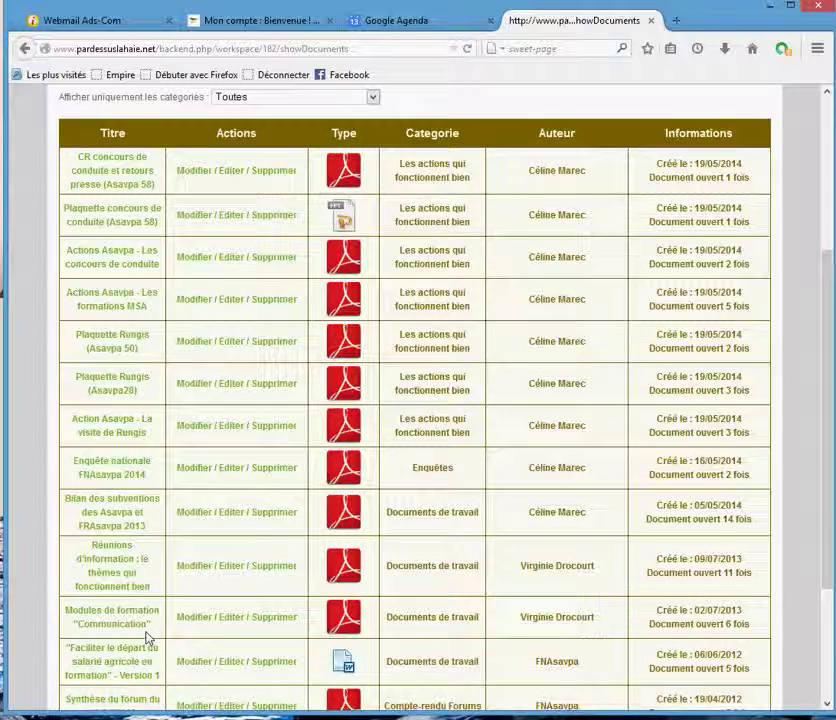
scroll(147, 637, "up", 3)
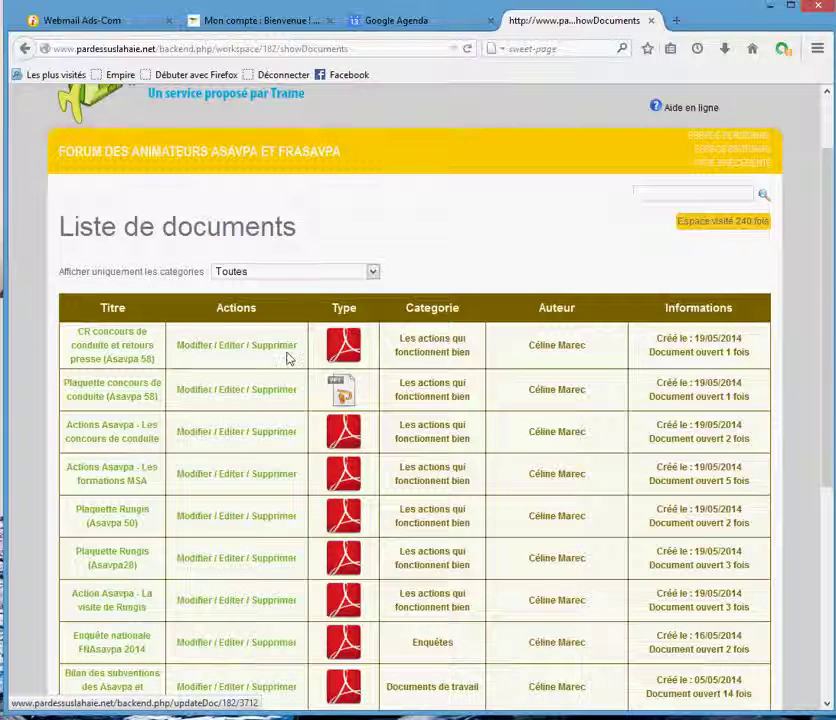
View the update form for "CR concours de conduite et retours presse (Asavpa 58)" and return to the document list without saving
left_click(196, 345)
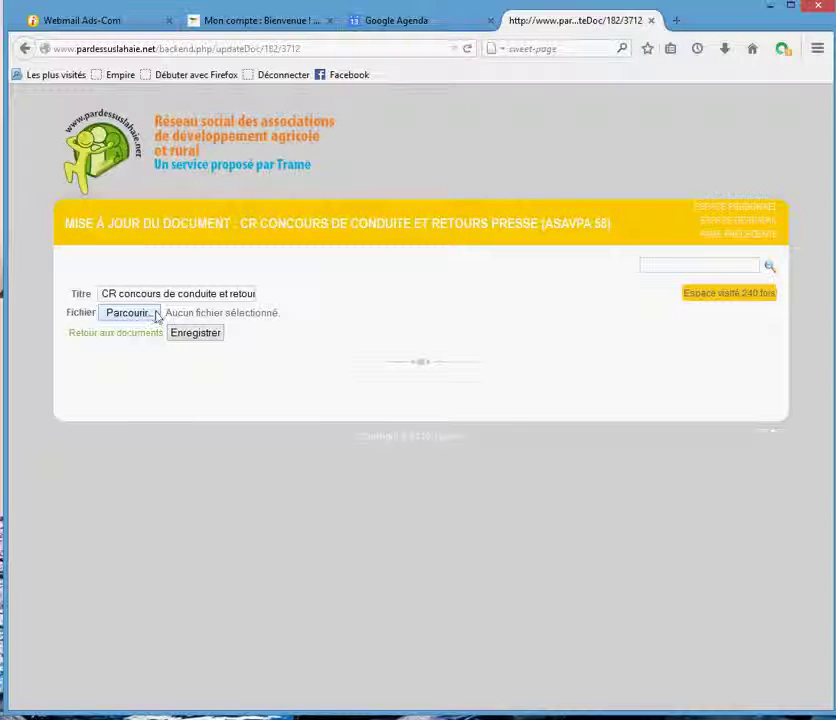
left_click_drag(127, 295, 222, 320)
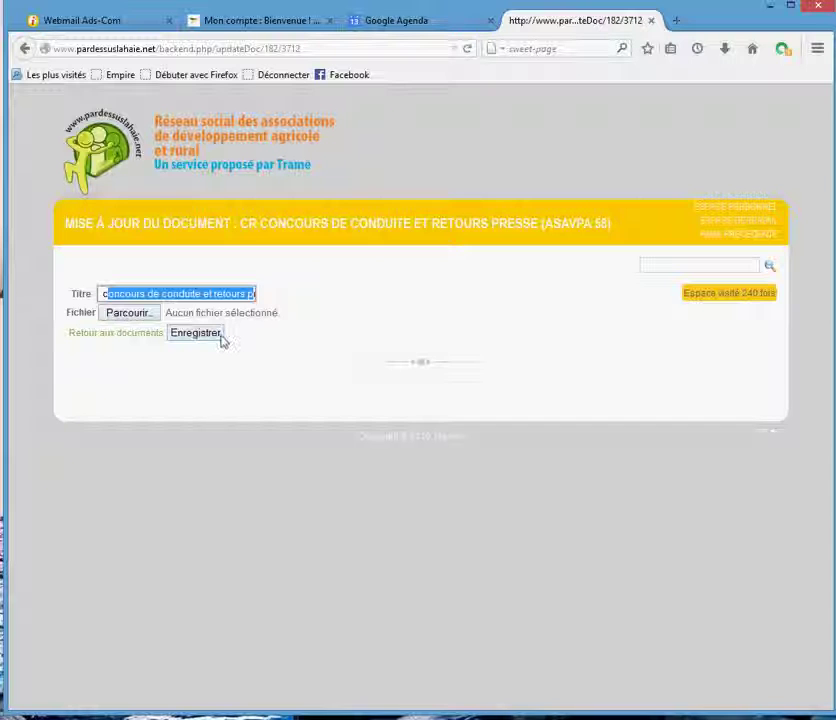
left_click(155, 334)
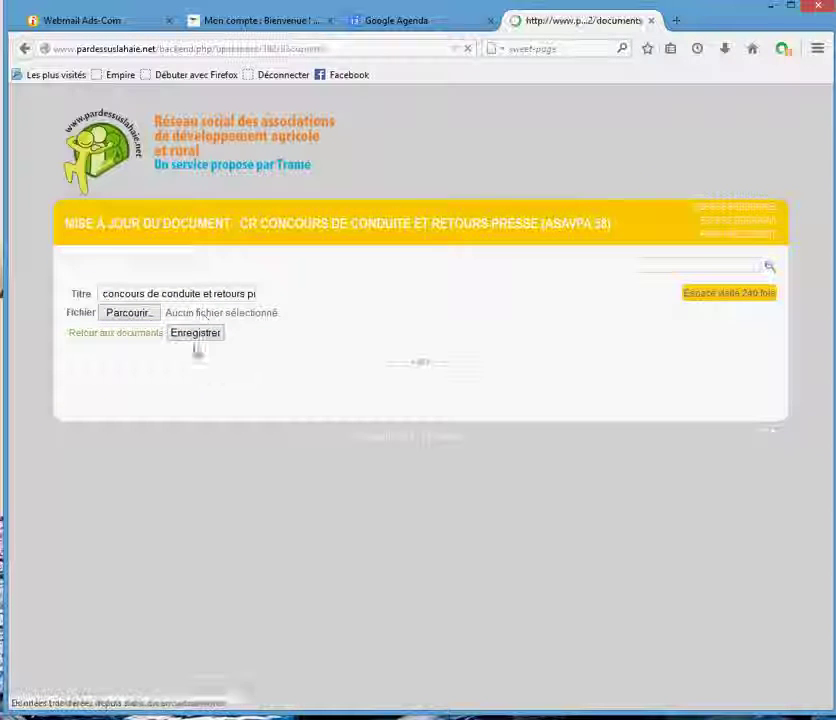
left_click(451, 340)
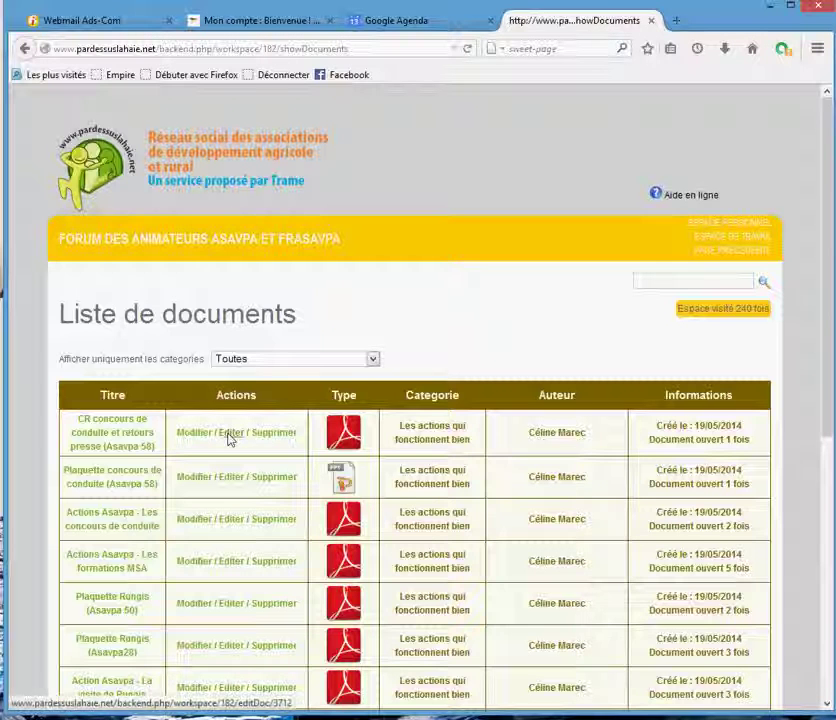
View the edit form for "CR concours de conduite et retours presse (Asavpa 58)" with its category choices and return to document management without saving
left_click(231, 434)
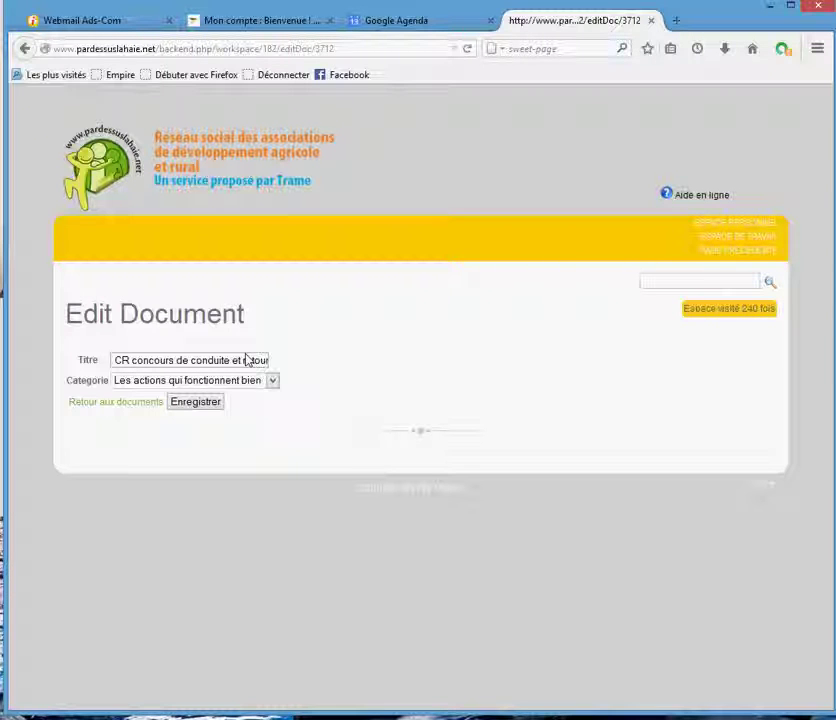
left_click(273, 381)
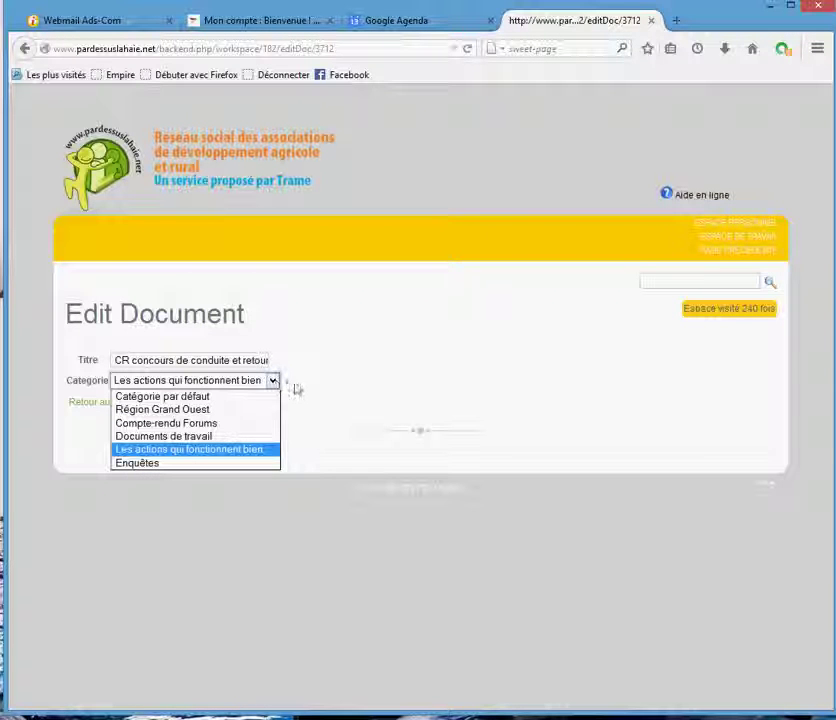
left_click(323, 382)
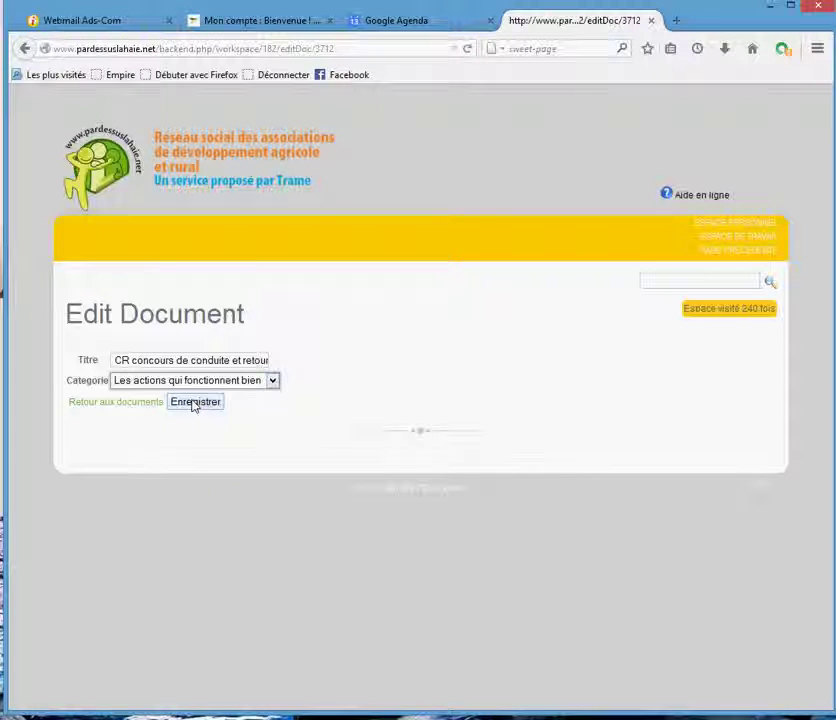
left_click(152, 403)
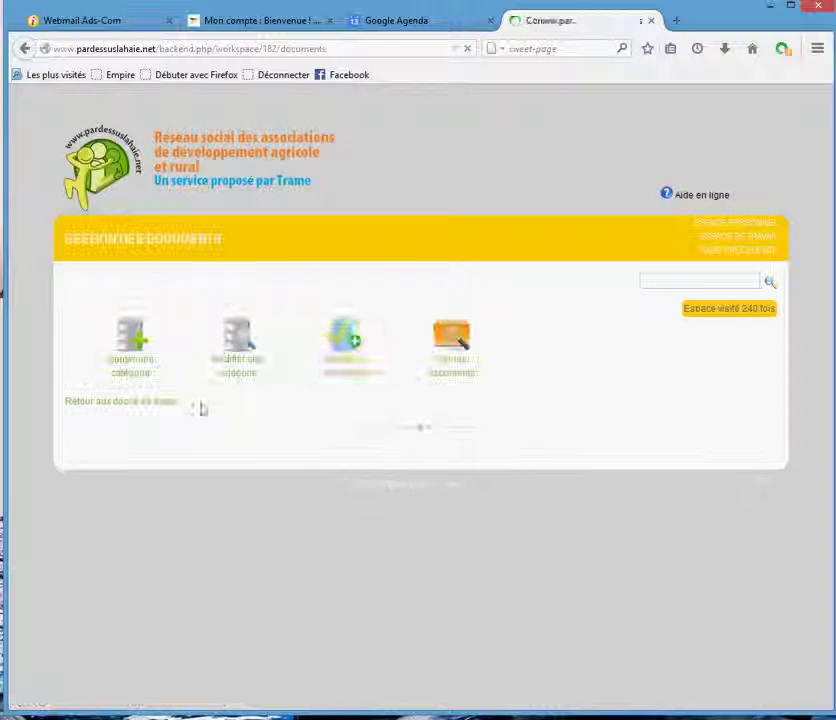
Display the document list, view the first document's file update form again, and return to document management without saving
left_click(432, 370)
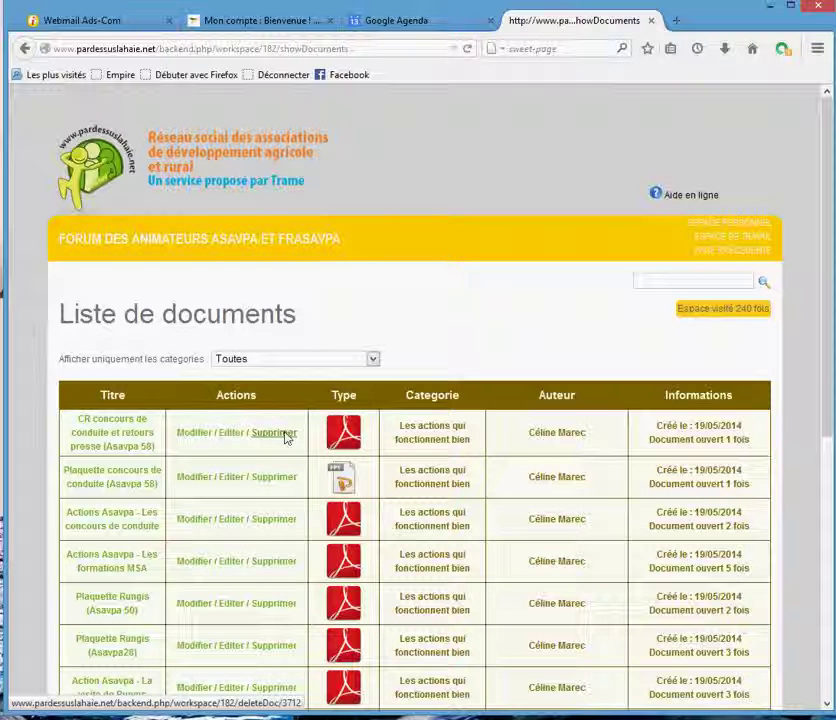
left_click(187, 440)
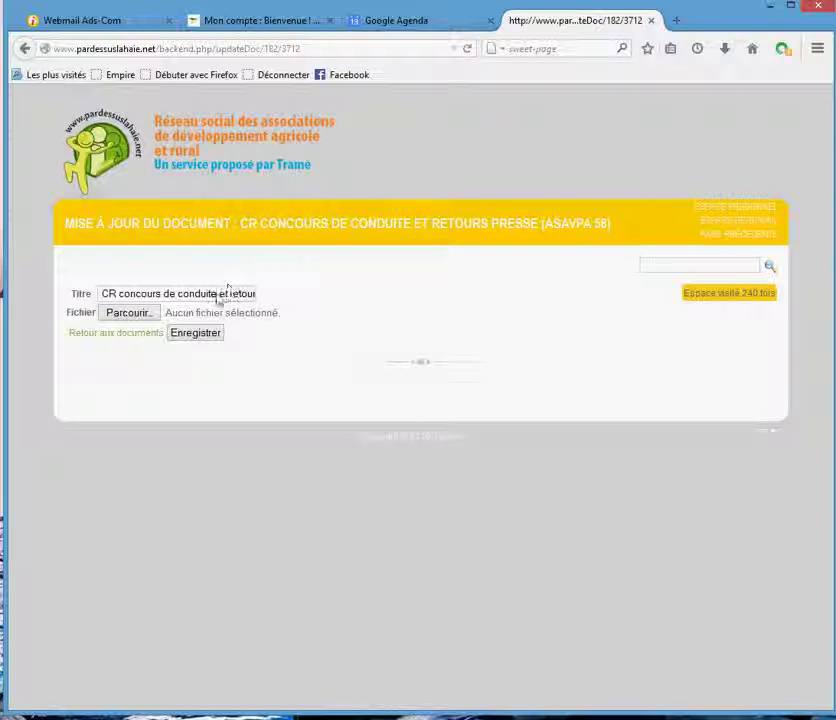
left_click(135, 334)
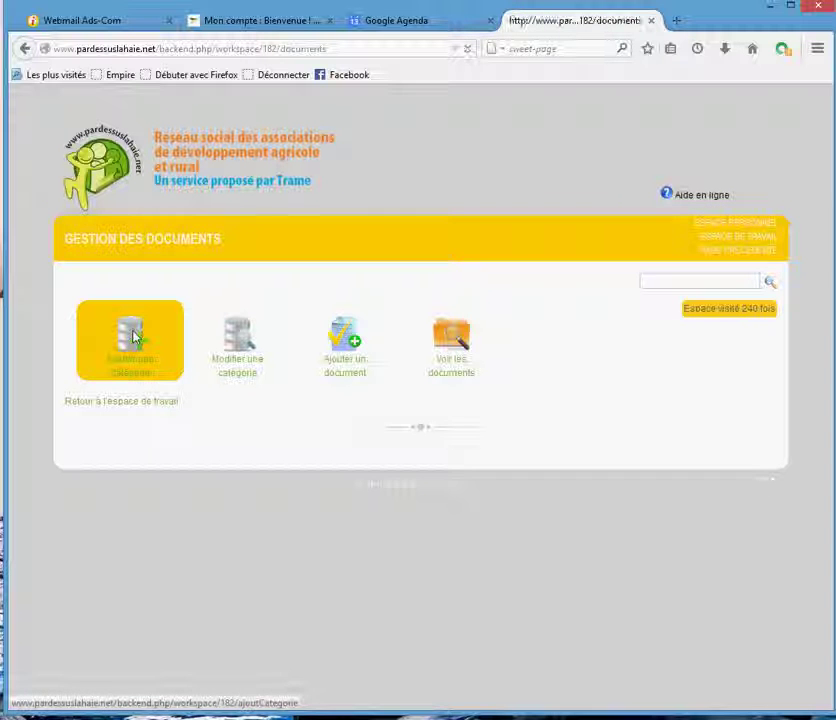
View the form for adding a document category and the list of modifiable categories, returning to document management without changes
left_click(135, 338)
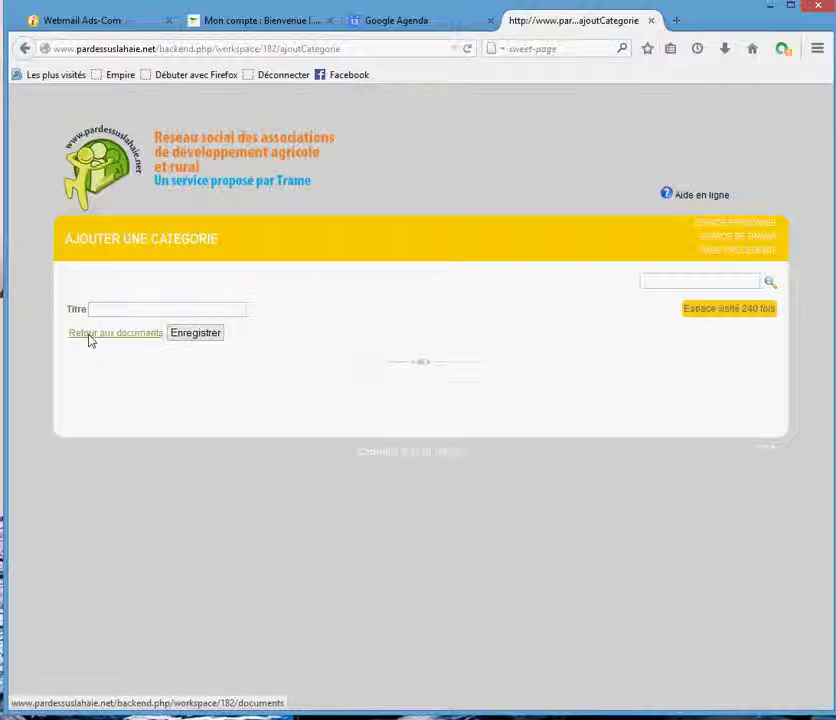
left_click(88, 336)
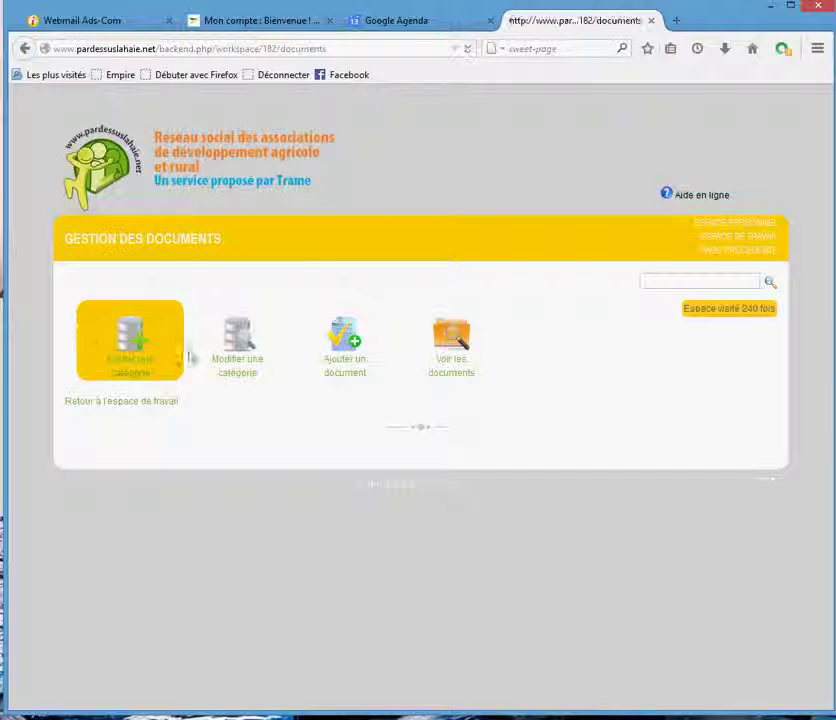
left_click(247, 340)
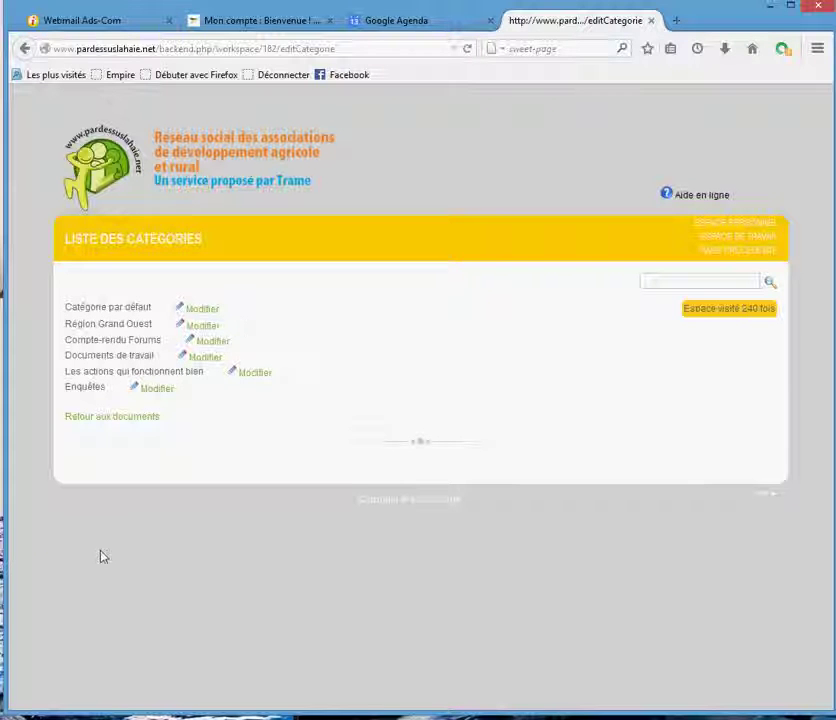
left_click(121, 418)
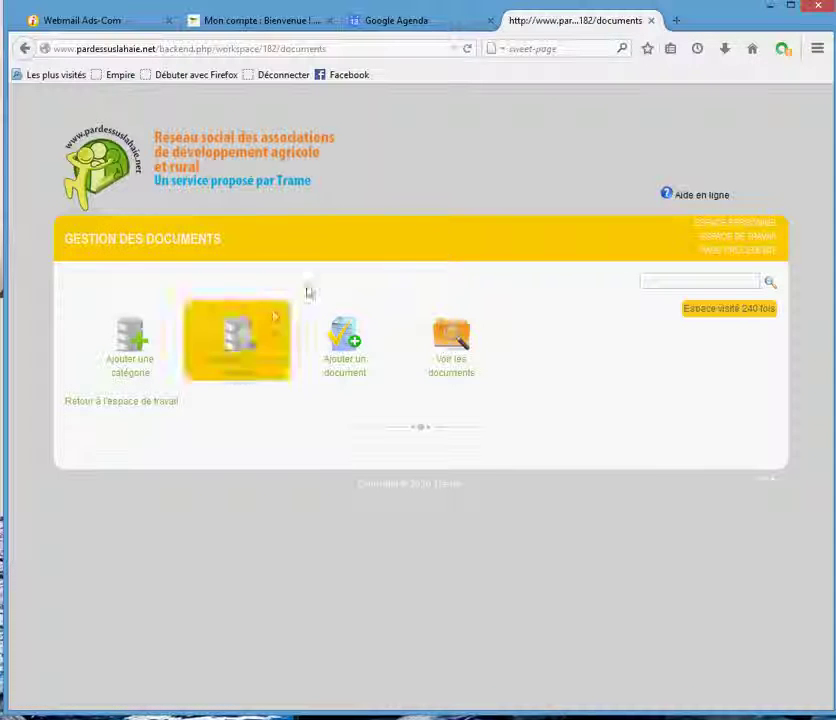
View the form for adding a document, including its file picker and category choices, and return to document management without saving
left_click(339, 362)
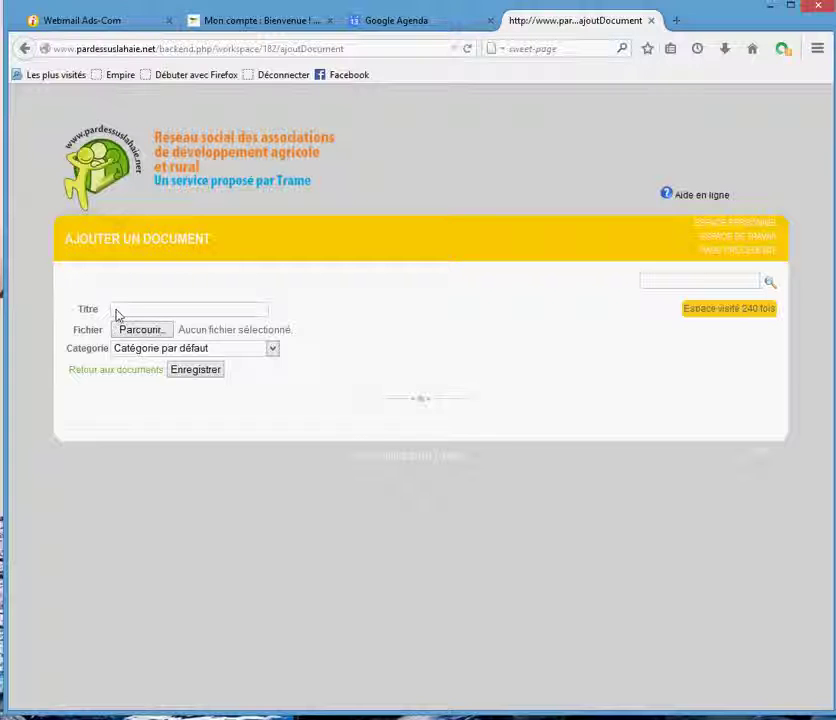
left_click(116, 311)
left_click(140, 330)
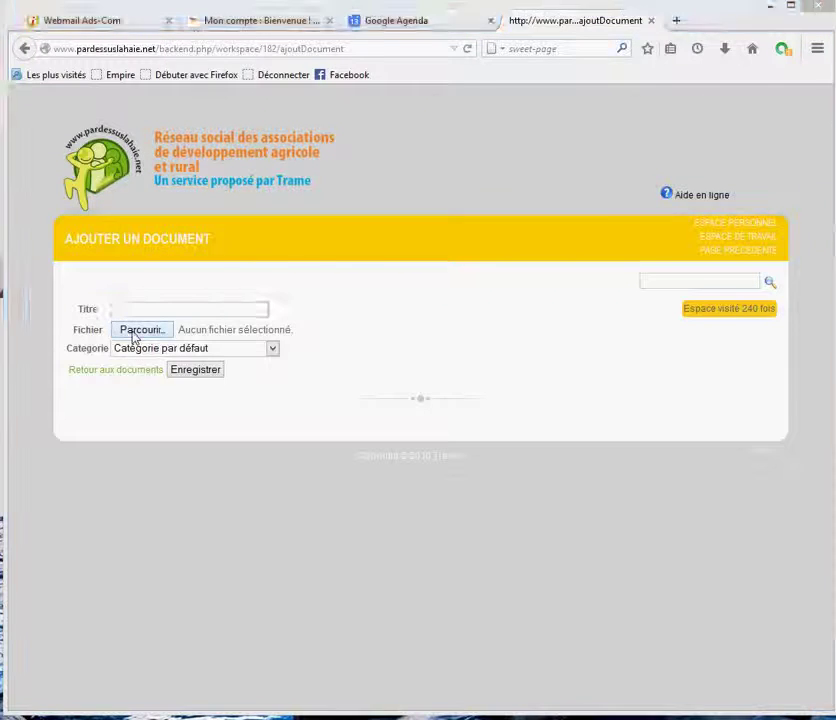
key("Escape")
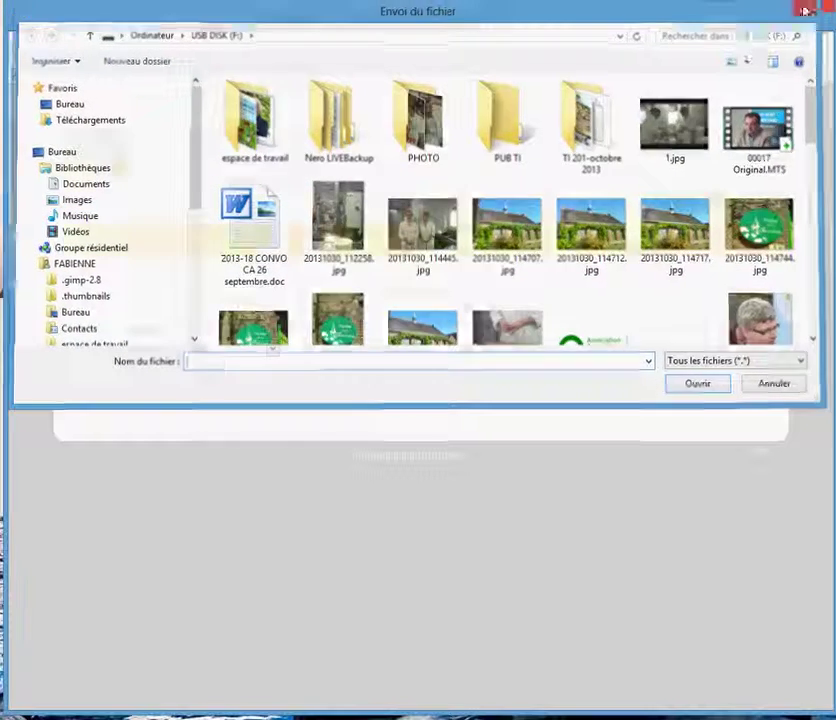
left_click(272, 348)
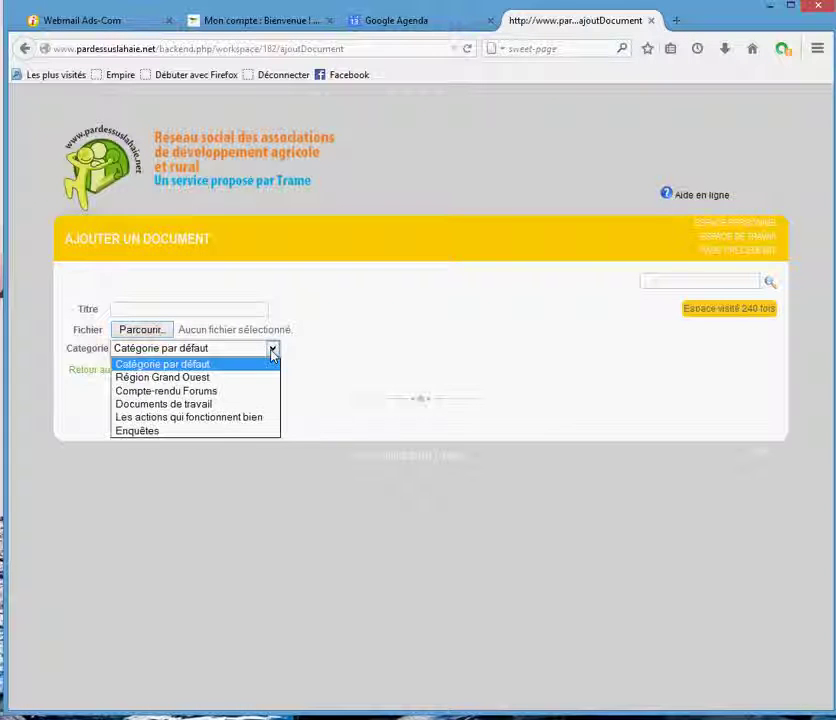
left_click(436, 319)
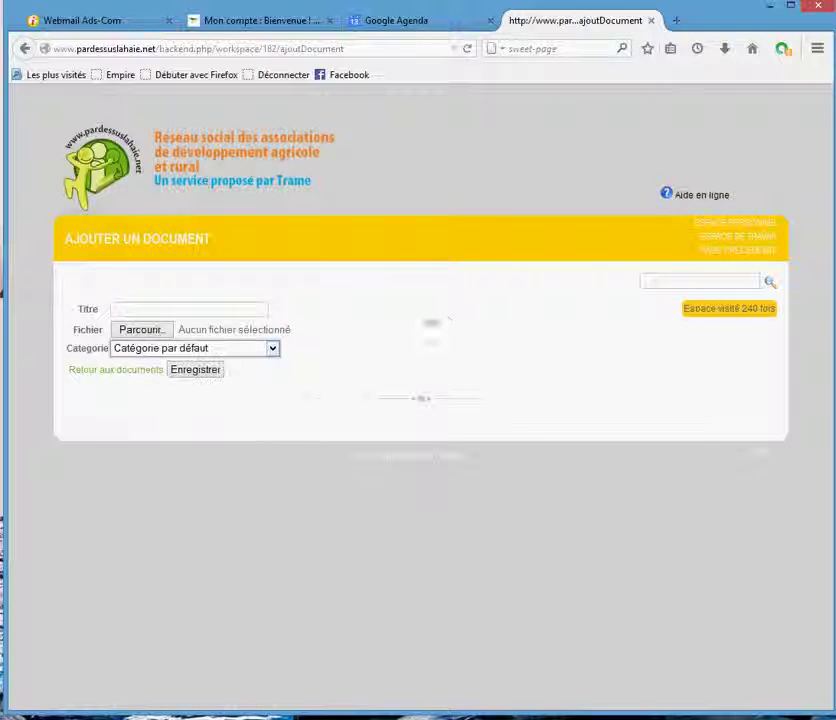
left_click(121, 371)
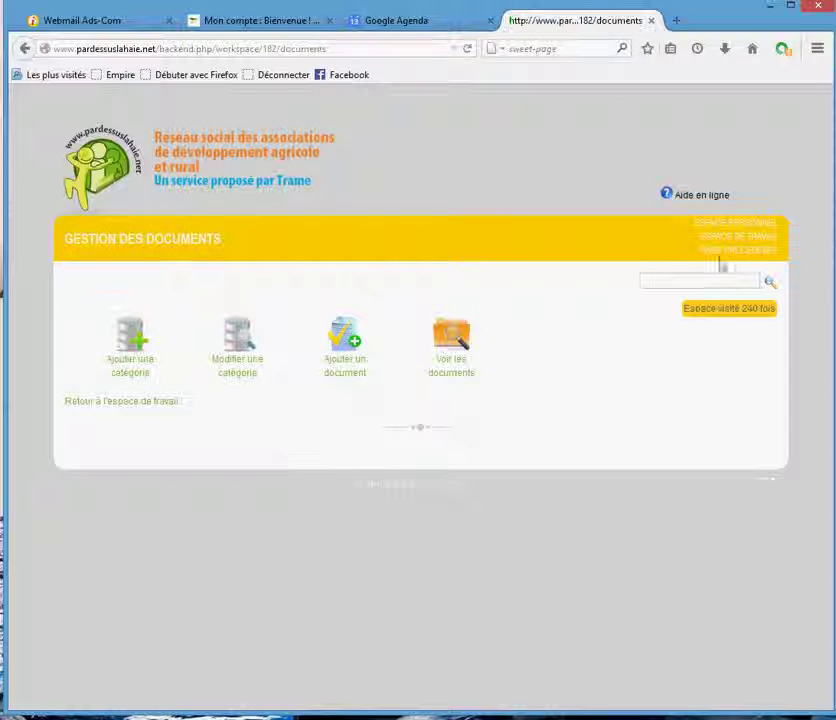
Look through the workspace's forum topics and view the new topic form, returning to the topic list without posting
left_click(727, 239)
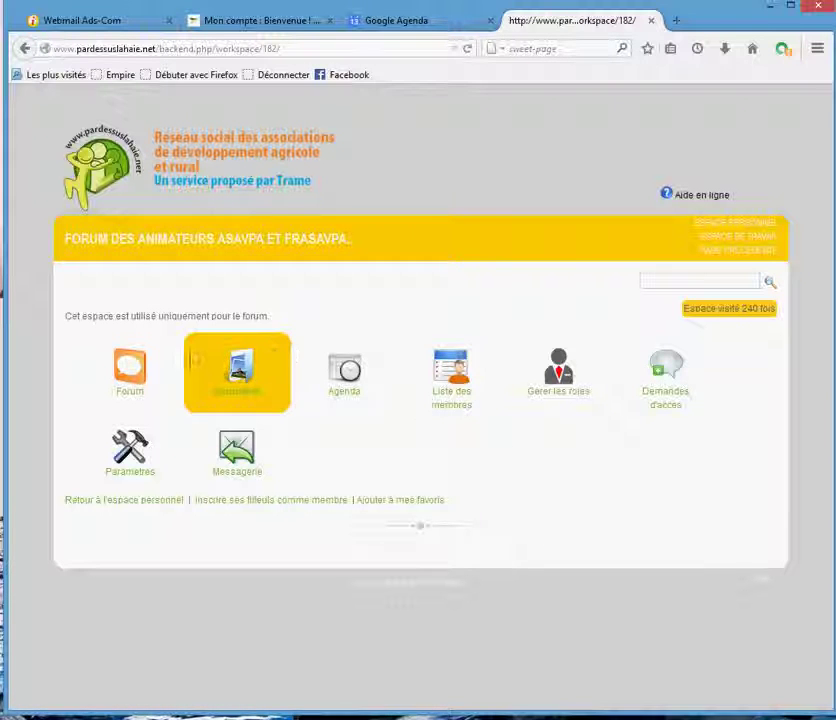
left_click(130, 370)
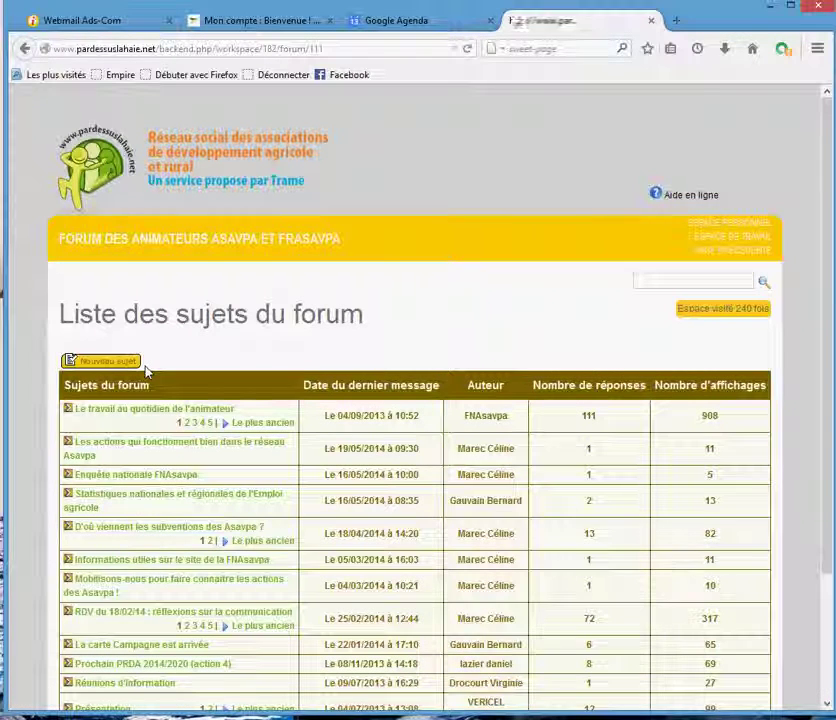
scroll(145, 370, "down", 3)
scroll(145, 370, "up", 3)
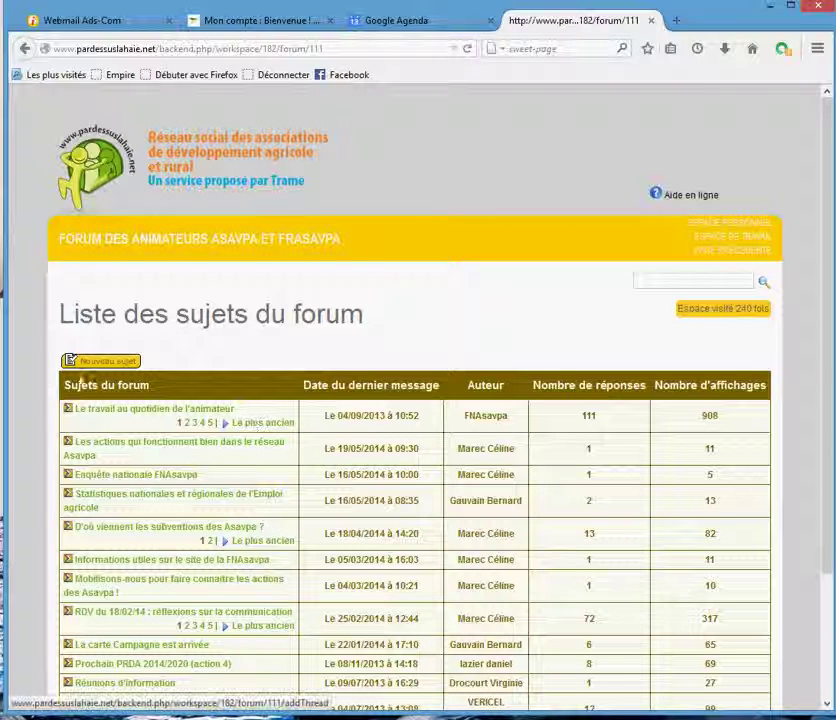
left_click(100, 362)
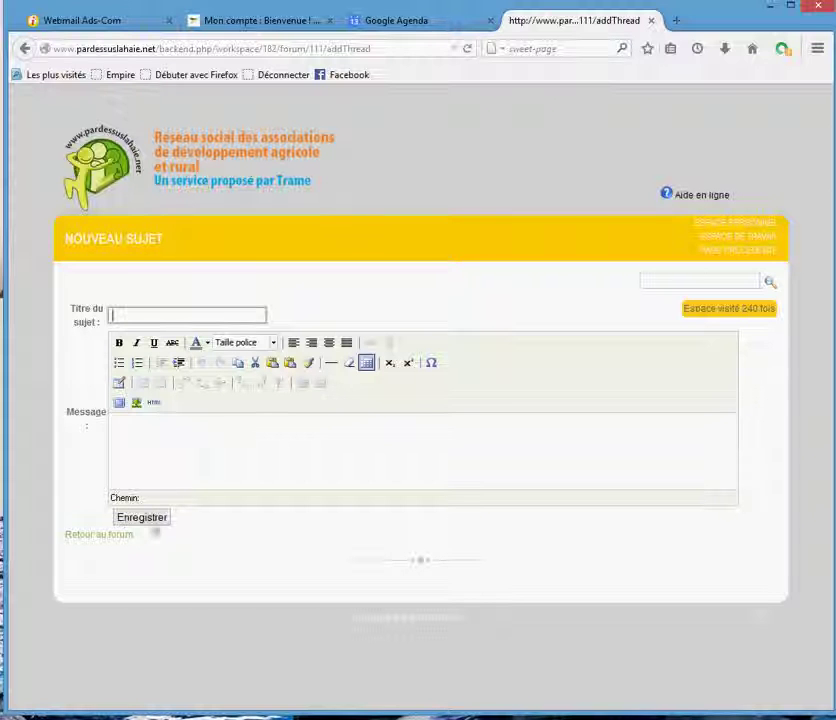
left_click(98, 535)
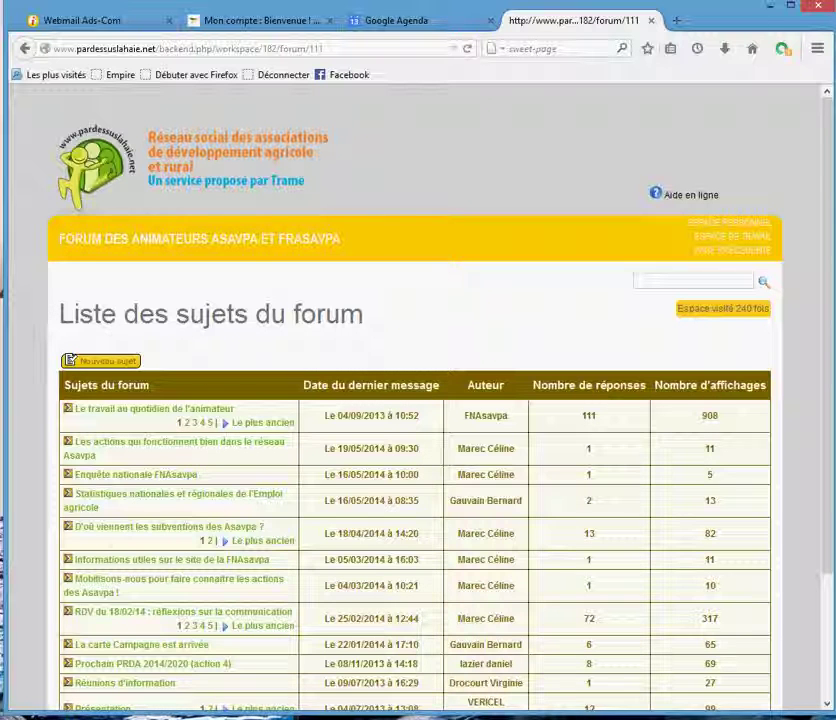
Open the forum topic "Le travail au quotidien de l'animateur" and look through its messages
left_click(119, 408)
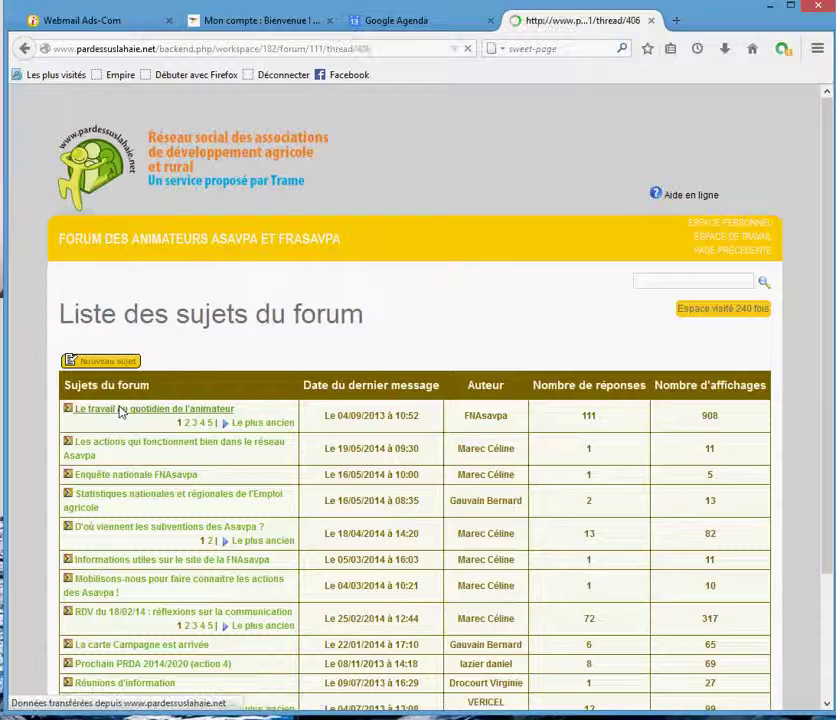
scroll(168, 487, "down", 4)
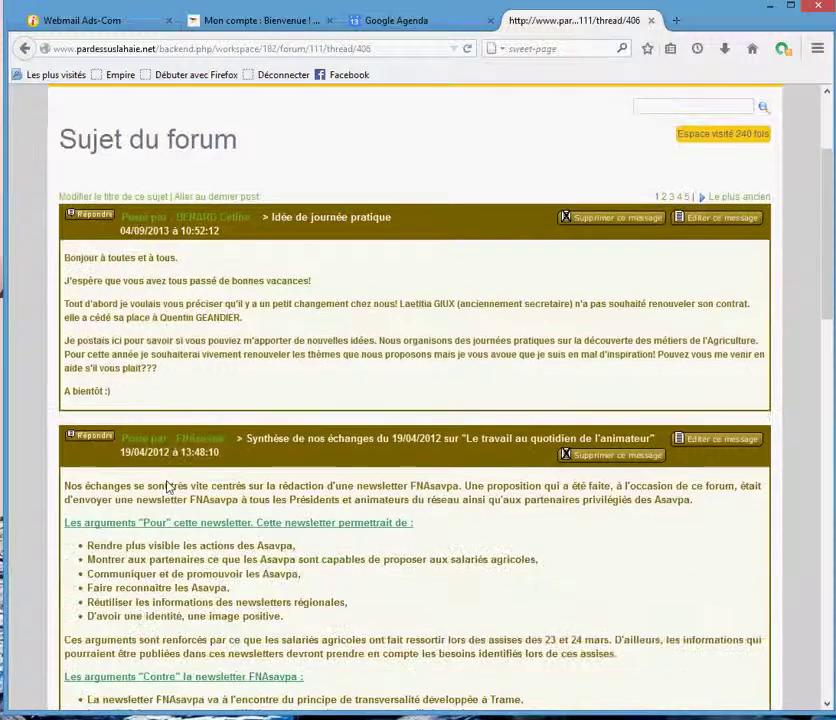
scroll(168, 487, "down", 10)
scroll(168, 487, "up", 10)
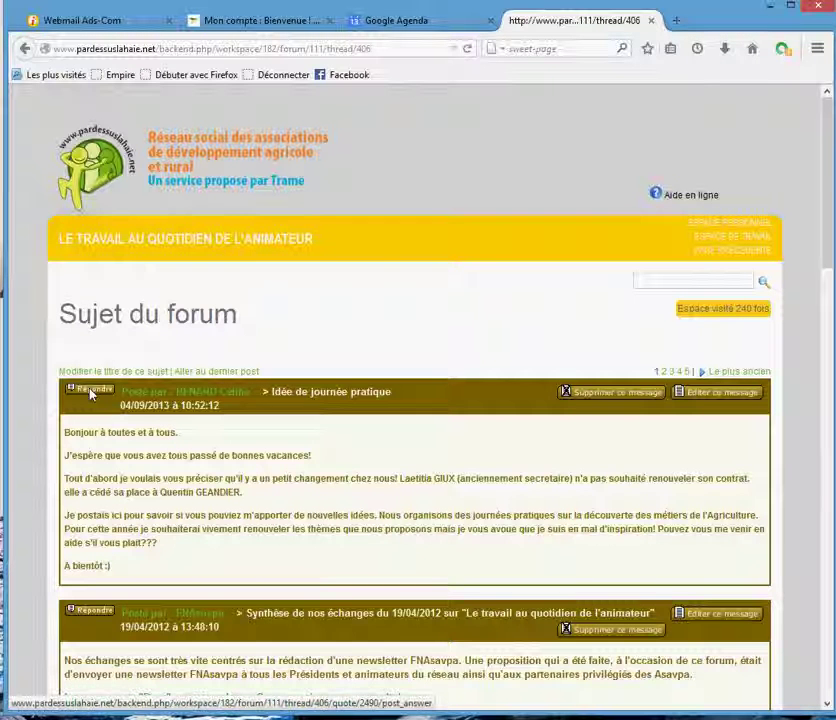
View the reply form for the message "Idée de journée pratique" and return to the workspace home without posting
left_click(90, 392)
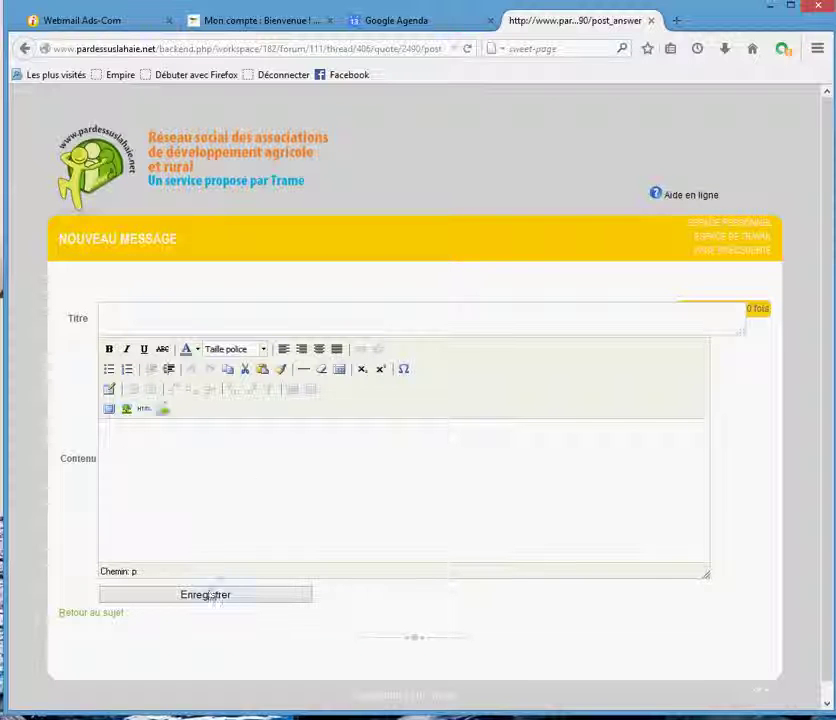
left_click(70, 617)
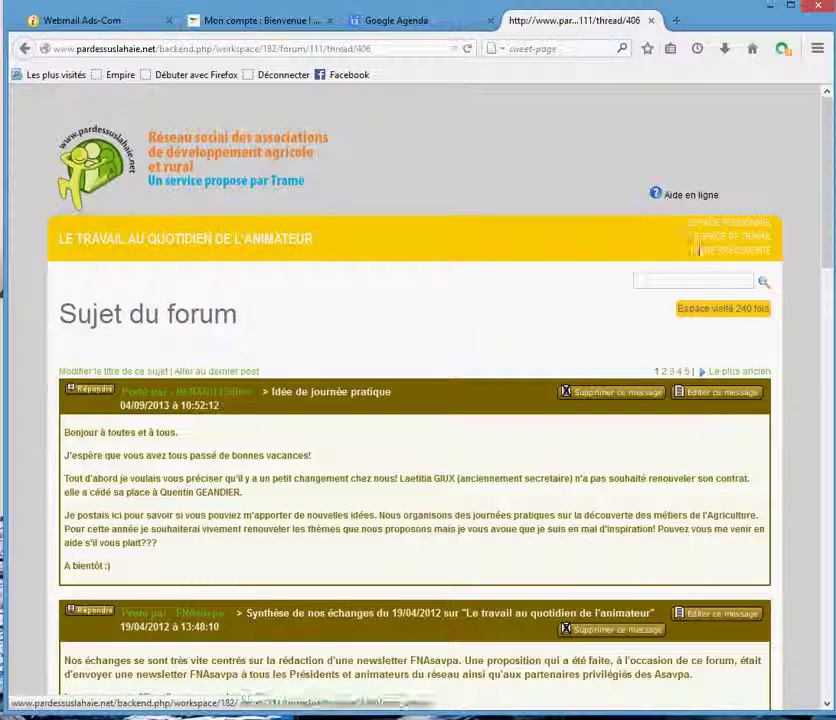
left_click(757, 237)
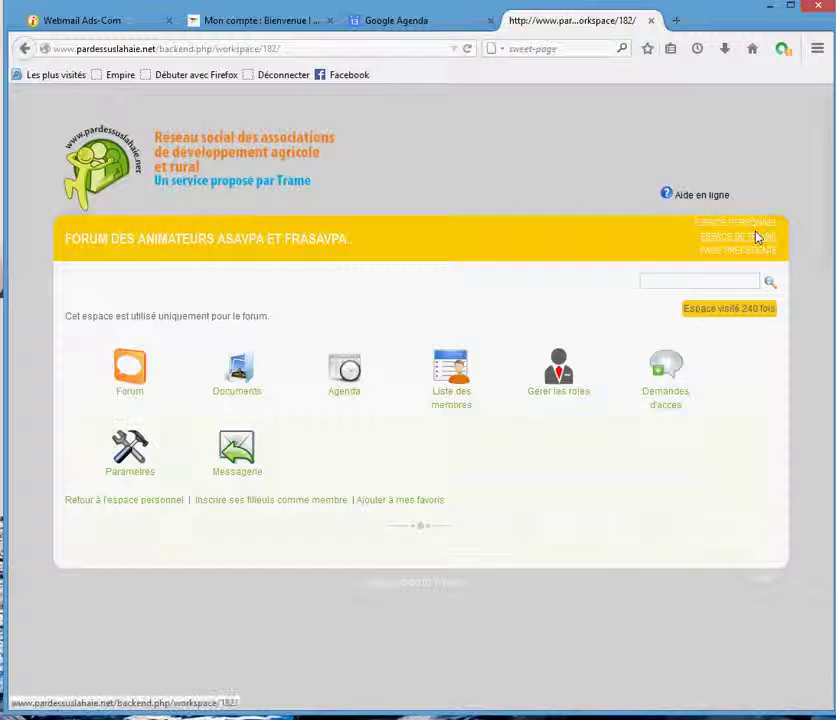